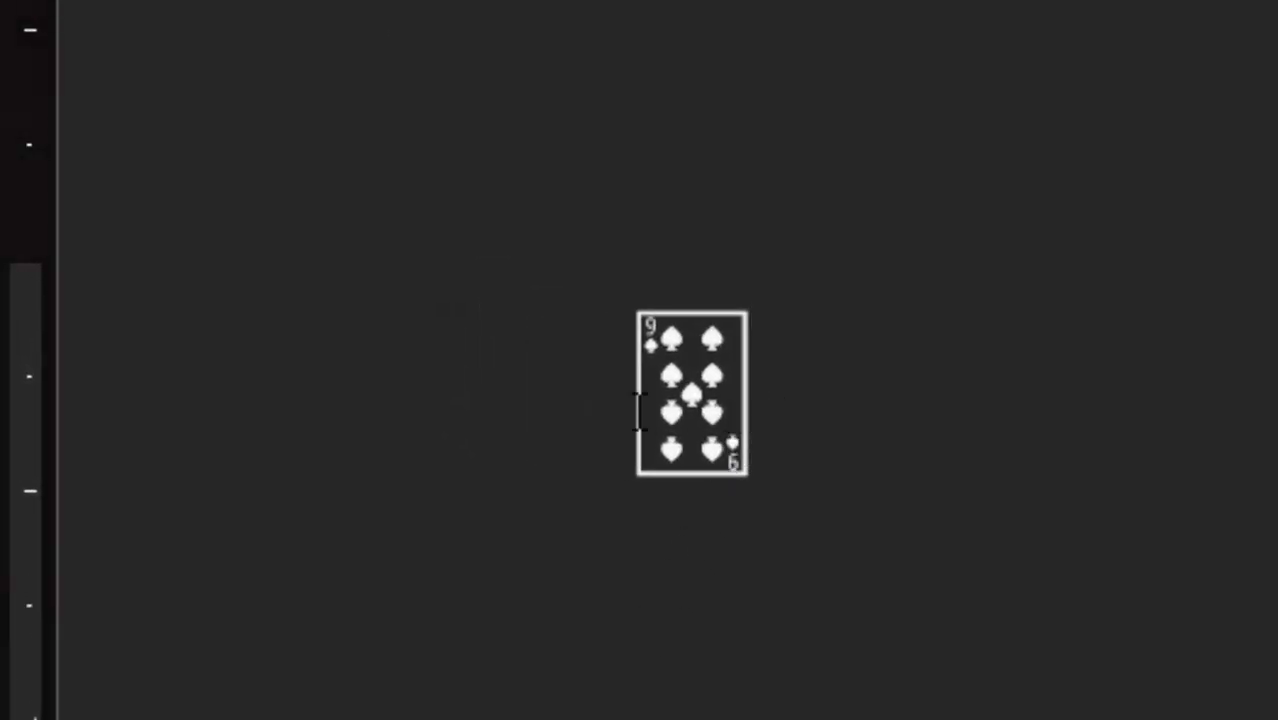
Step: Select the nine-of-spades card character so it can be cleared from the page
left_click_drag(639, 411, 531, 395)
left_click(859, 472)
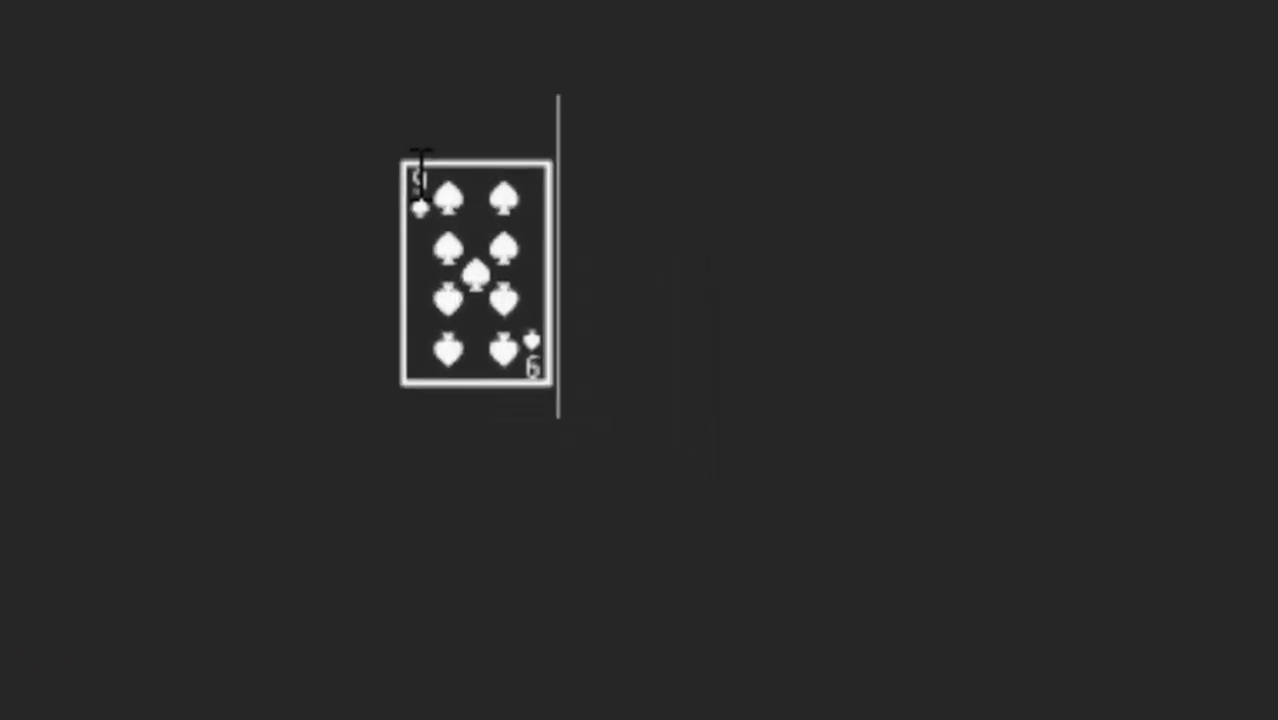
left_click(420, 160)
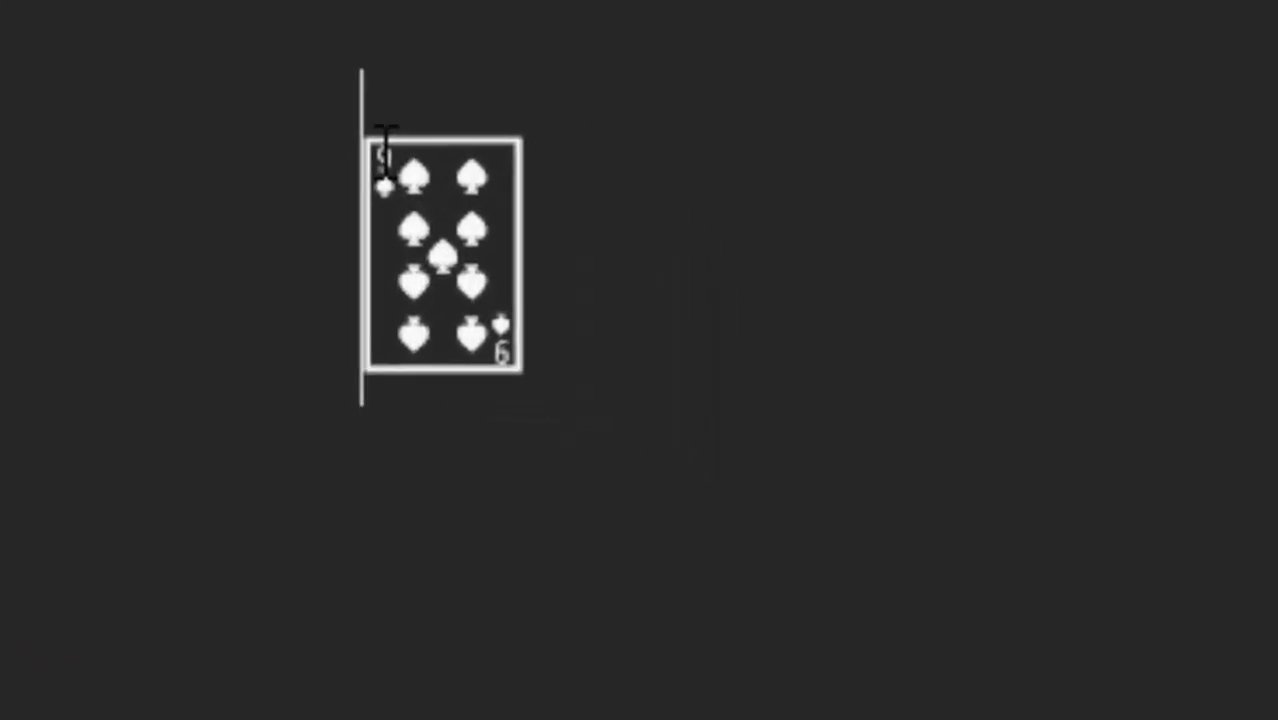
left_click_drag(571, 280, 205, 218)
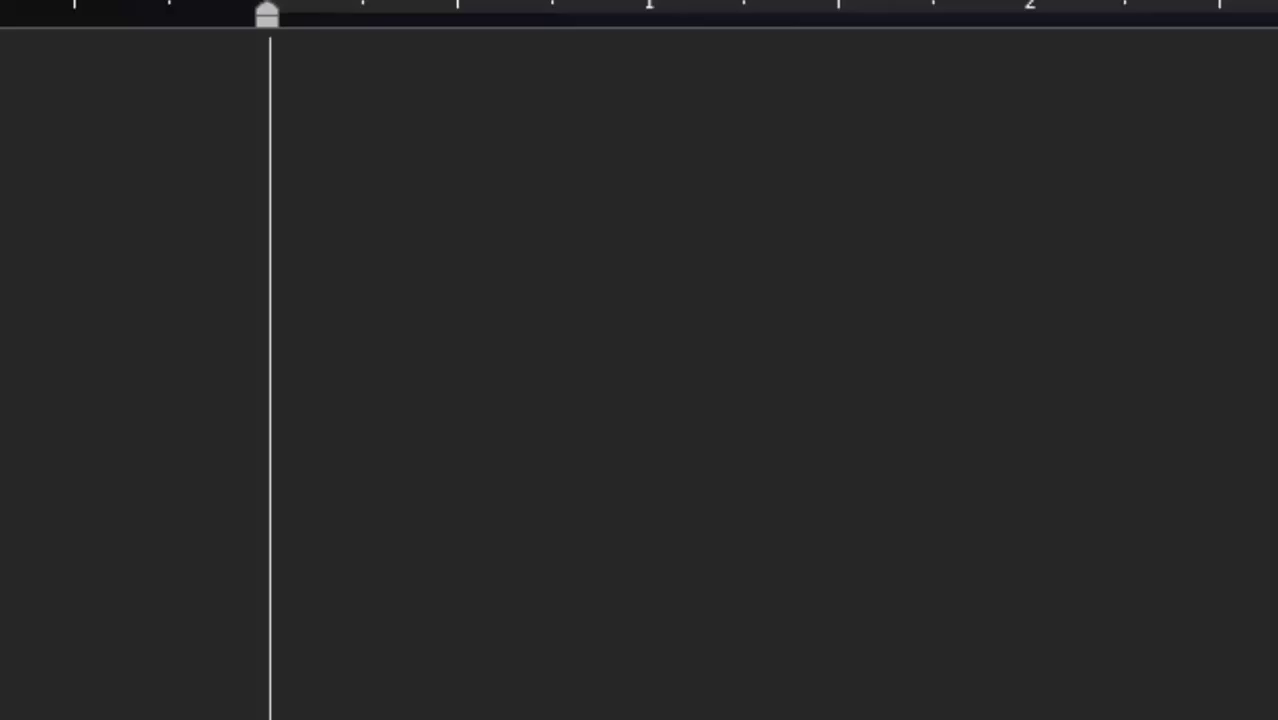
Step: Type the code 1F0A9 and convert it with Alt+X into the nine-of-spades symbol
type("1")
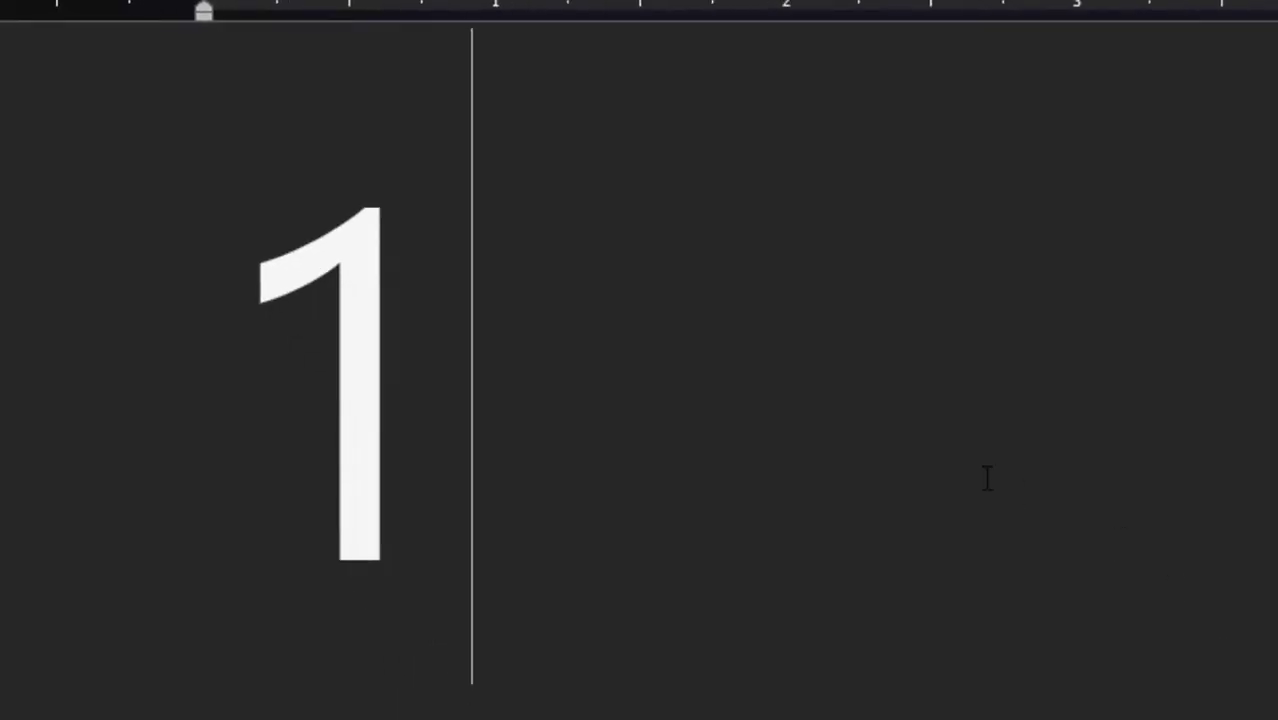
type("f")
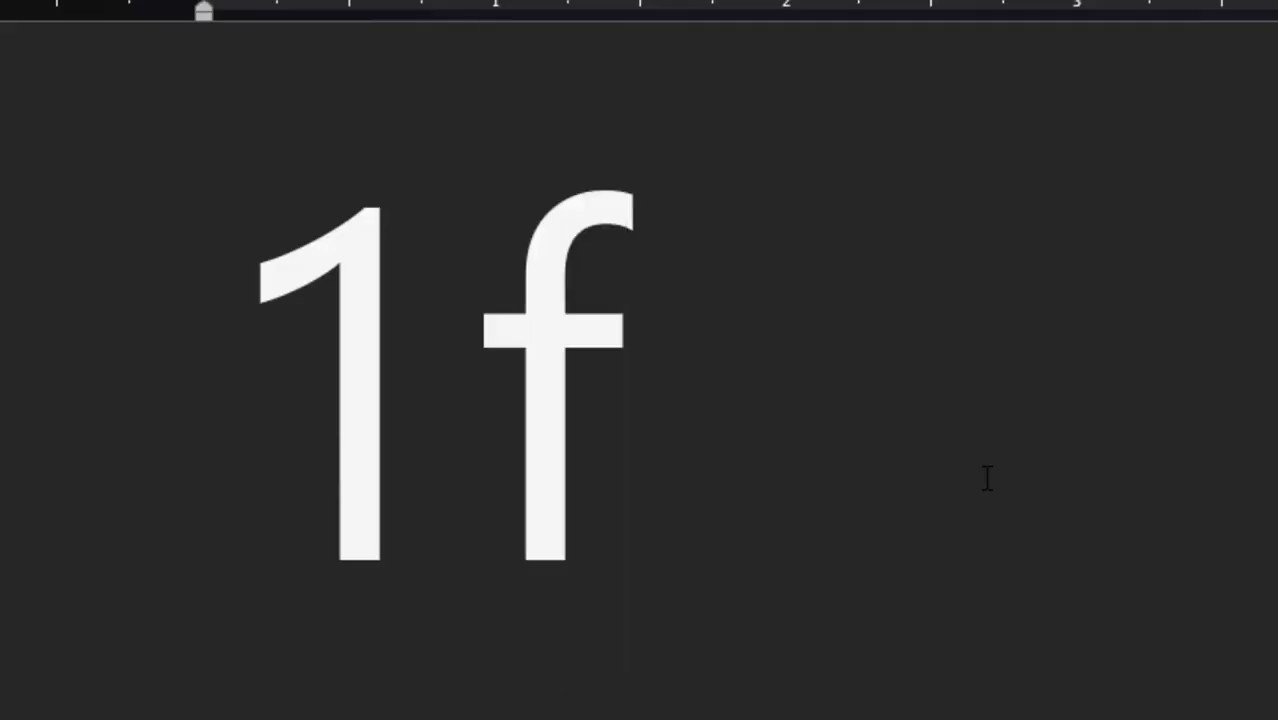
type("0")
key("BackSpace")
key("BackSpace")
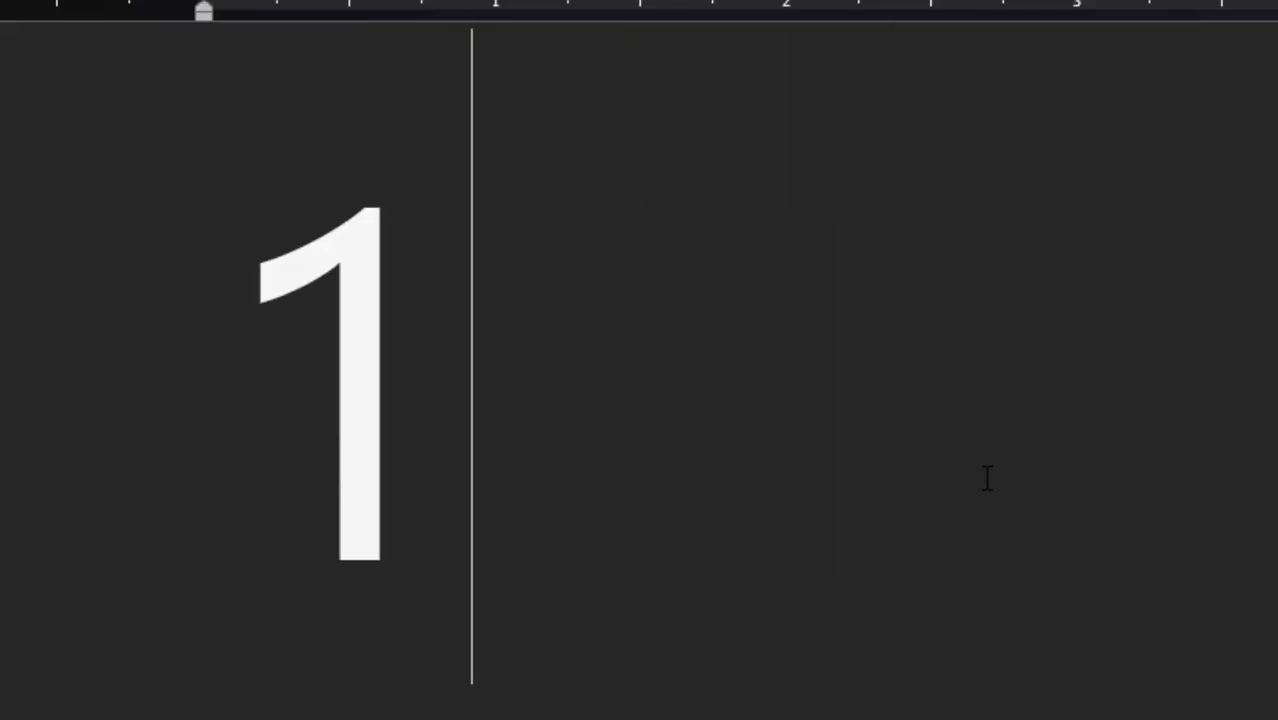
type("F0")
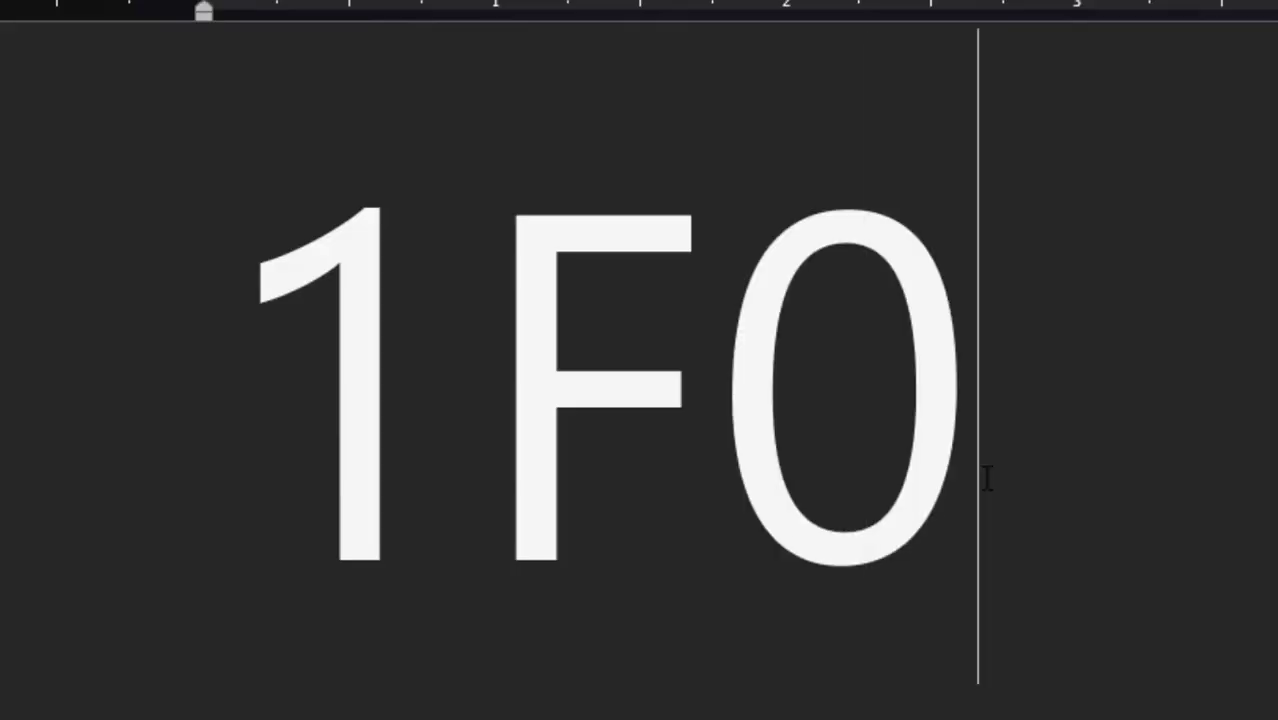
type("A")
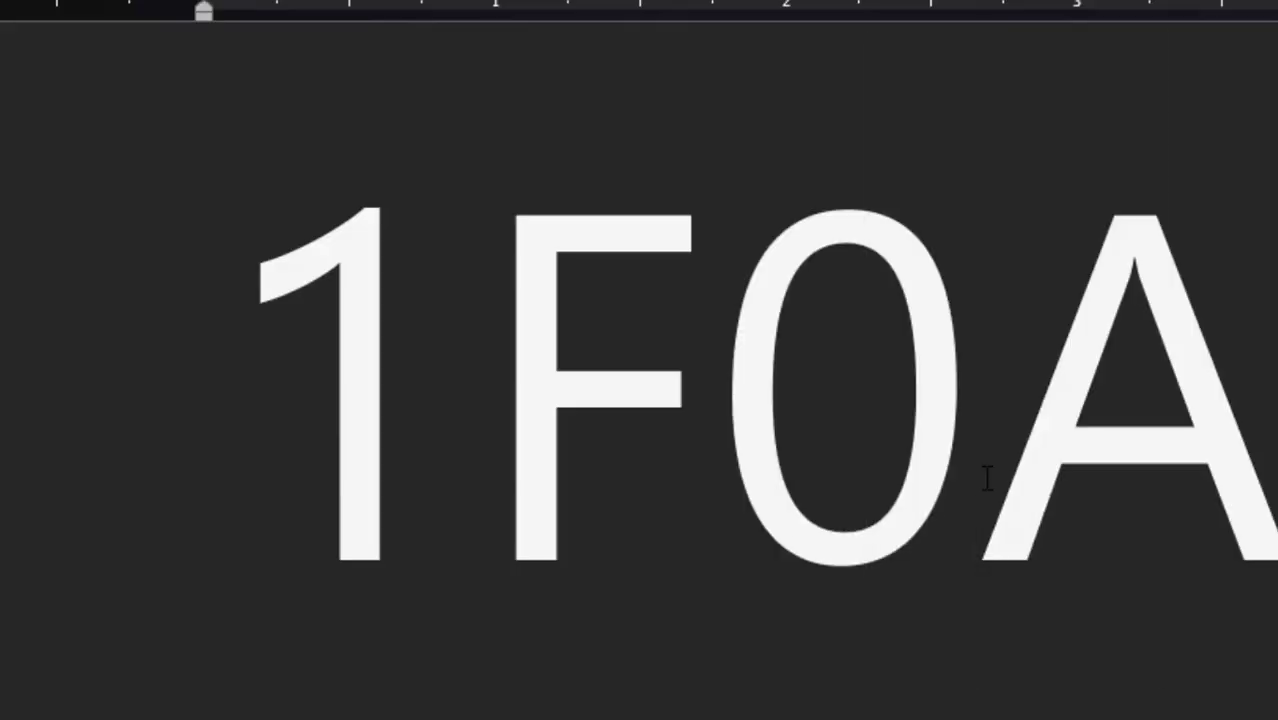
type("9")
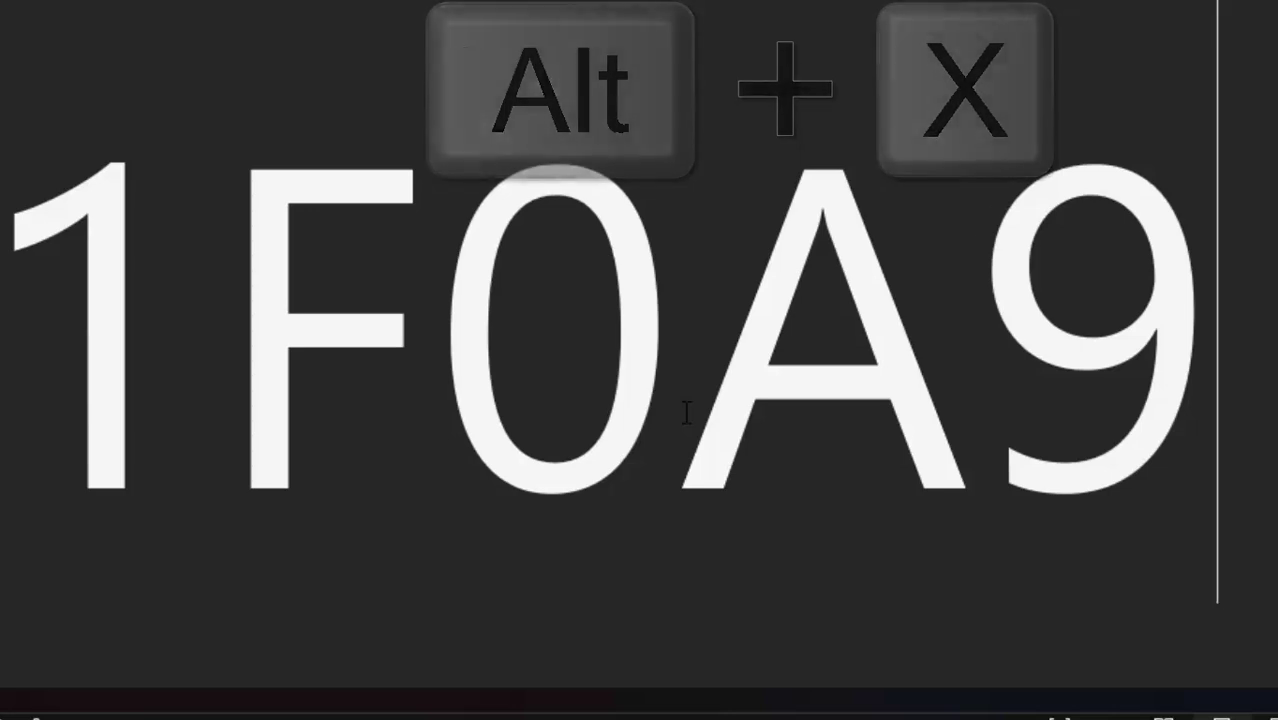
key("alt+x")
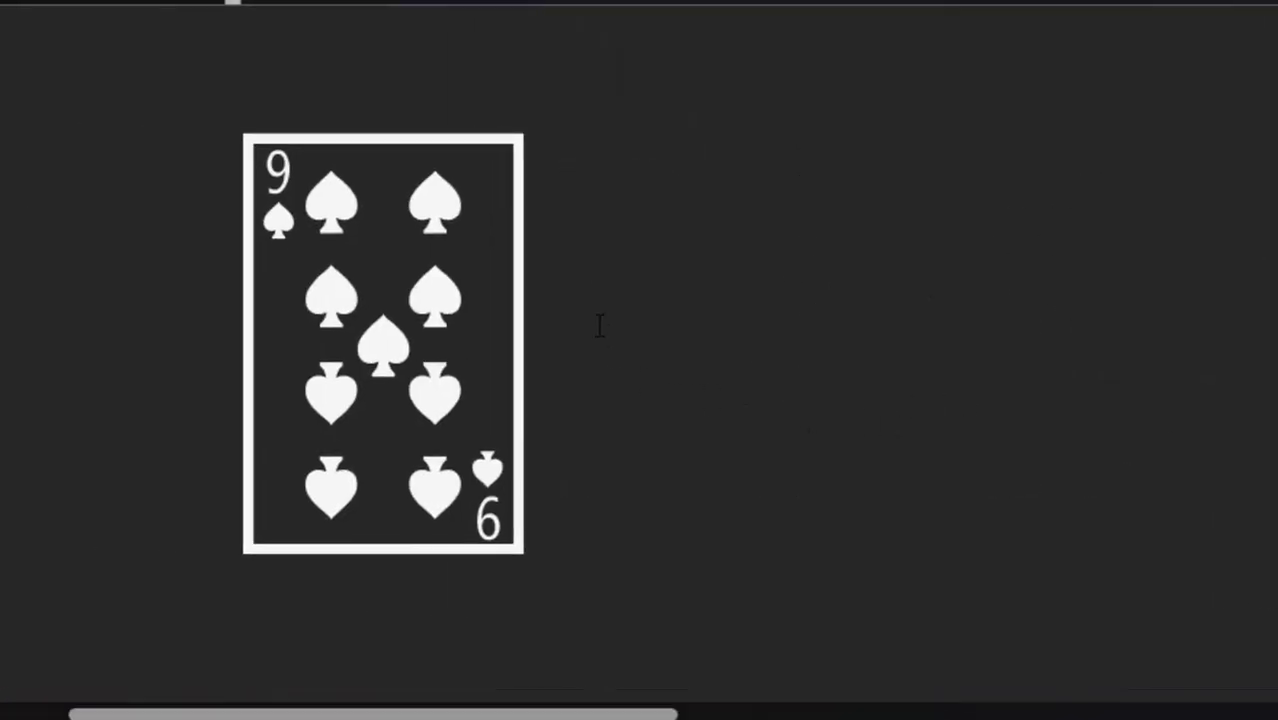
Step: Place the insertion point right after the nine-of-spades card
left_click_drag(463, 295, 271, 297)
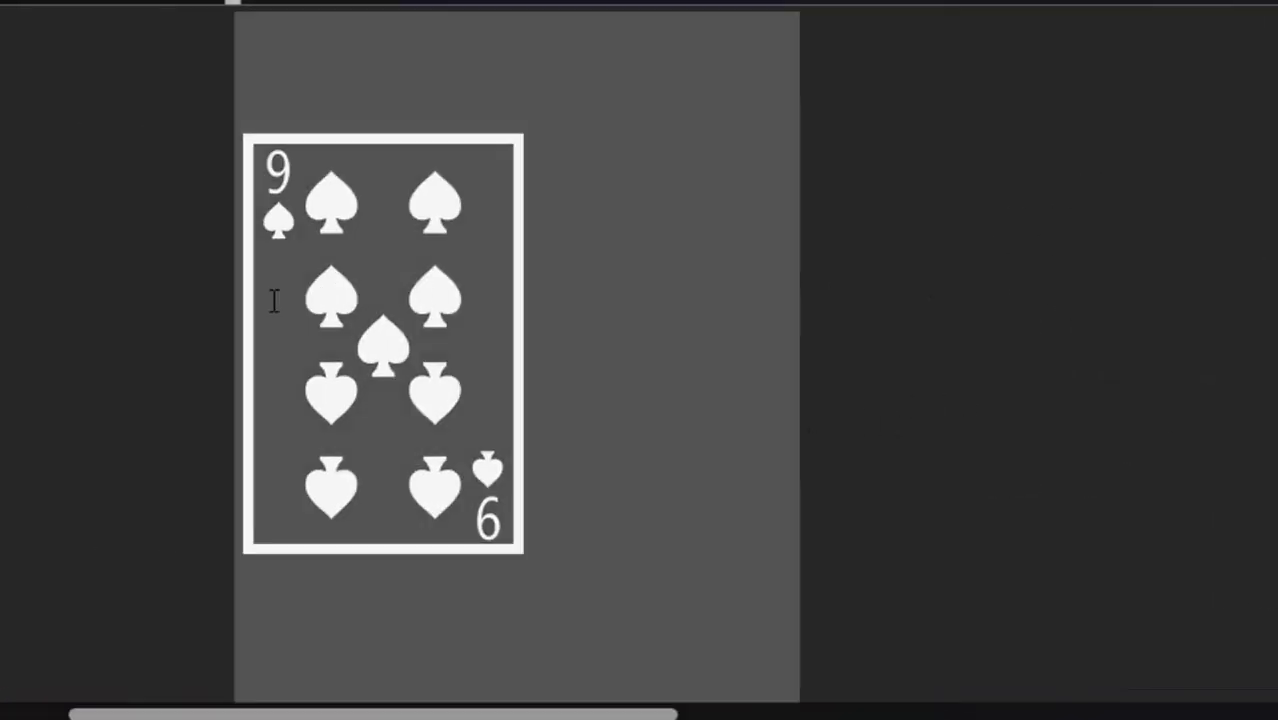
left_click(518, 414)
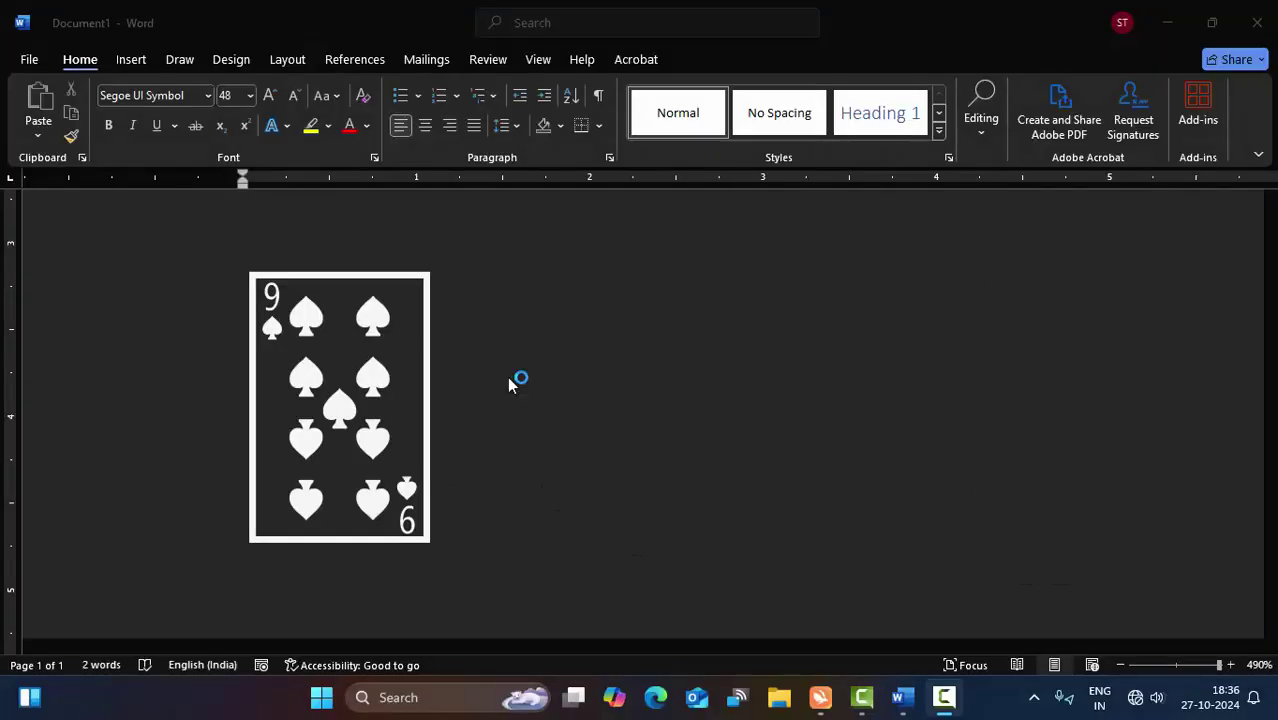
left_click(510, 385)
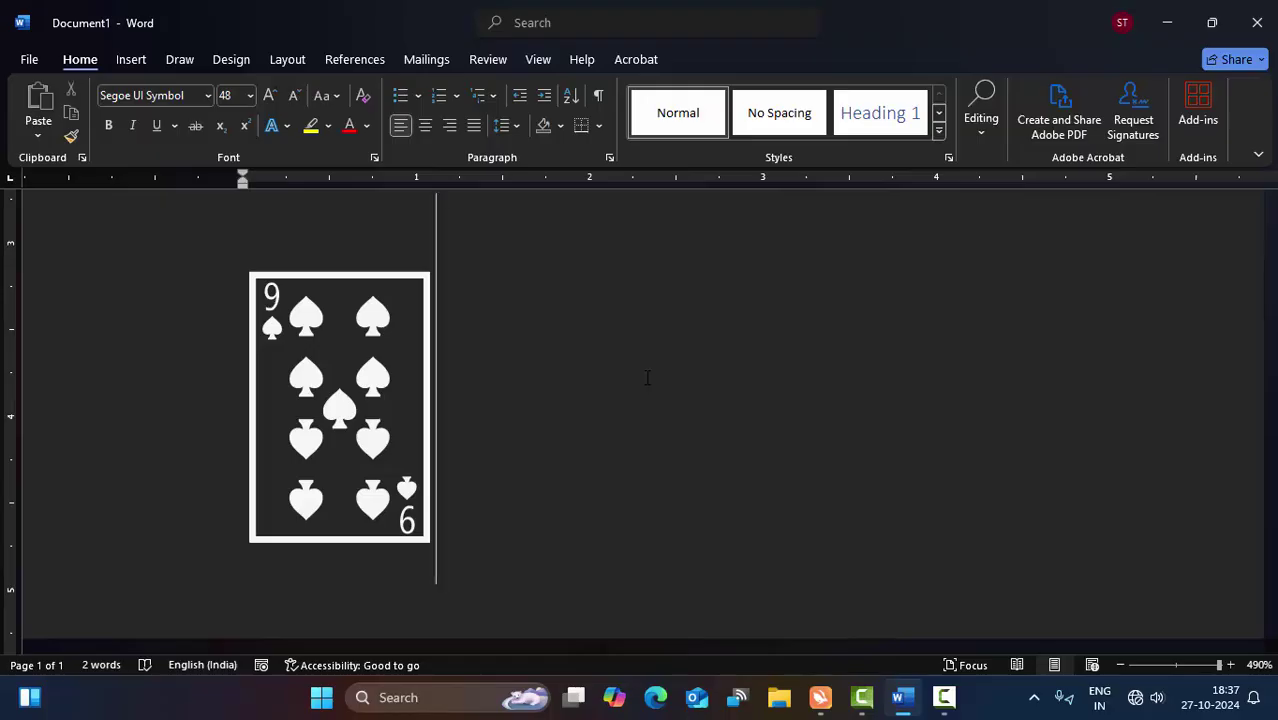
Step: Convert the code 1F0D1 into the Ace of Clubs, leaving the cursor after it
type("1F")
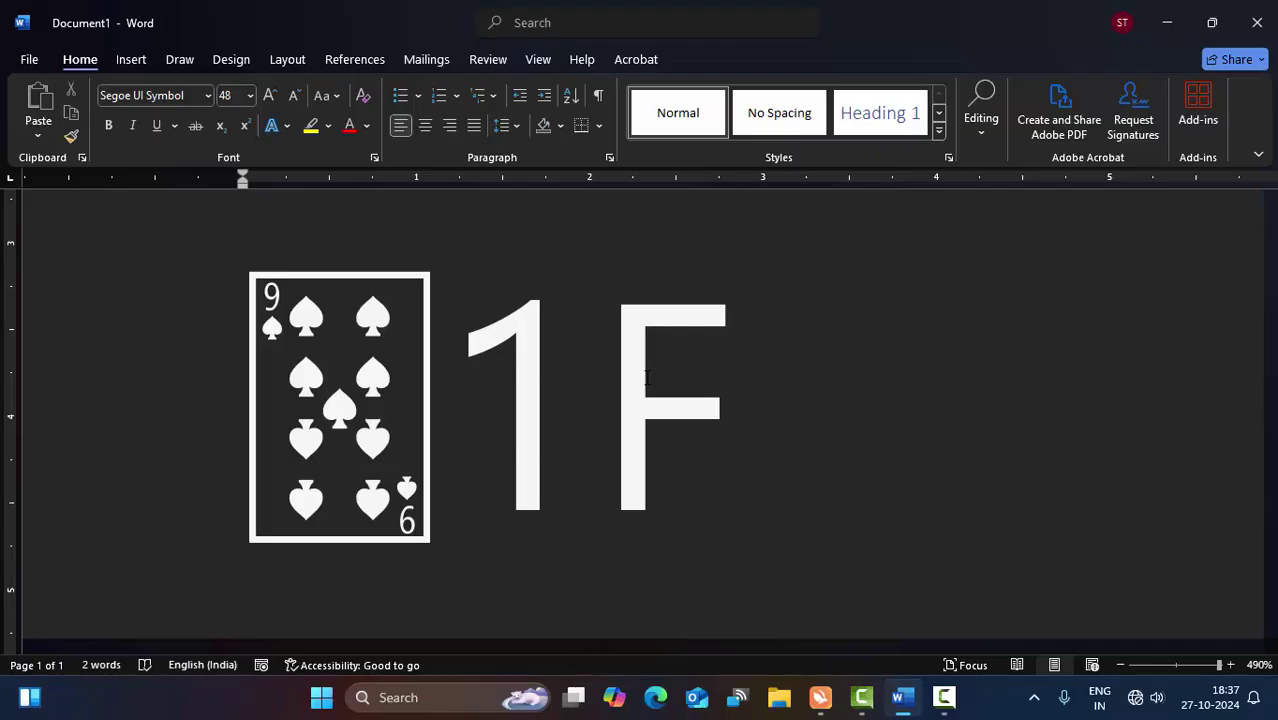
type("0")
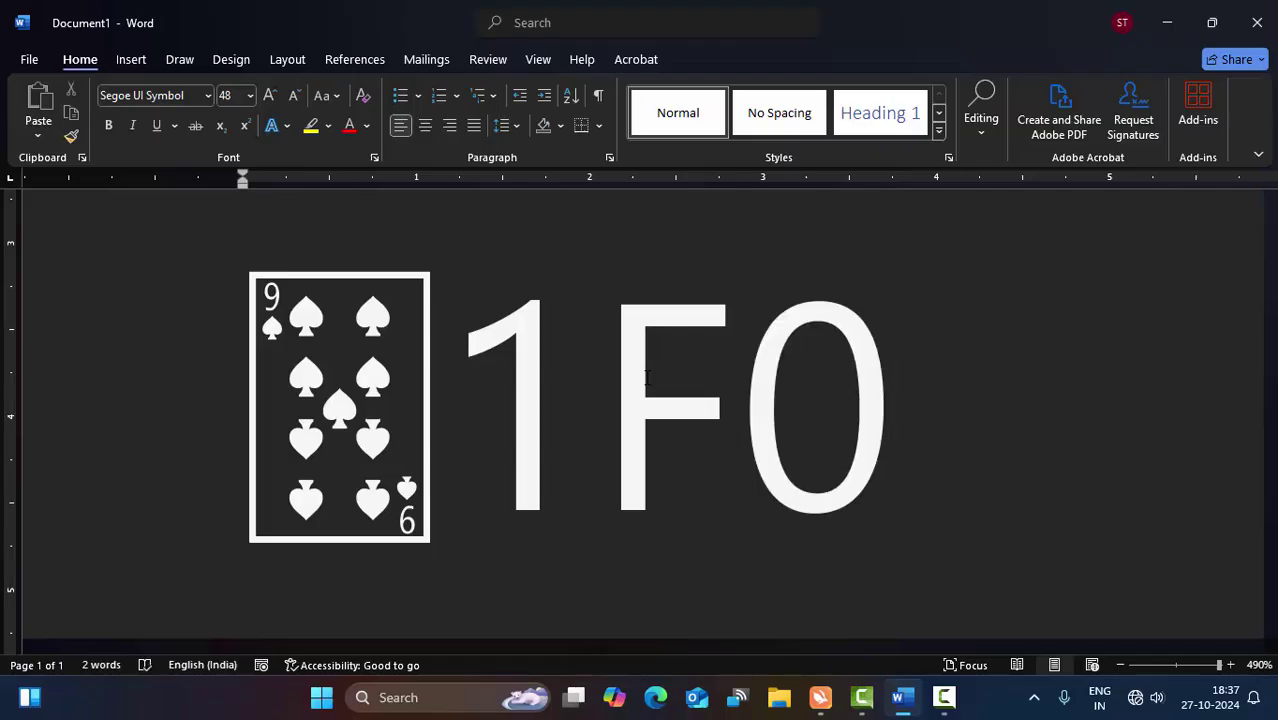
type("D1")
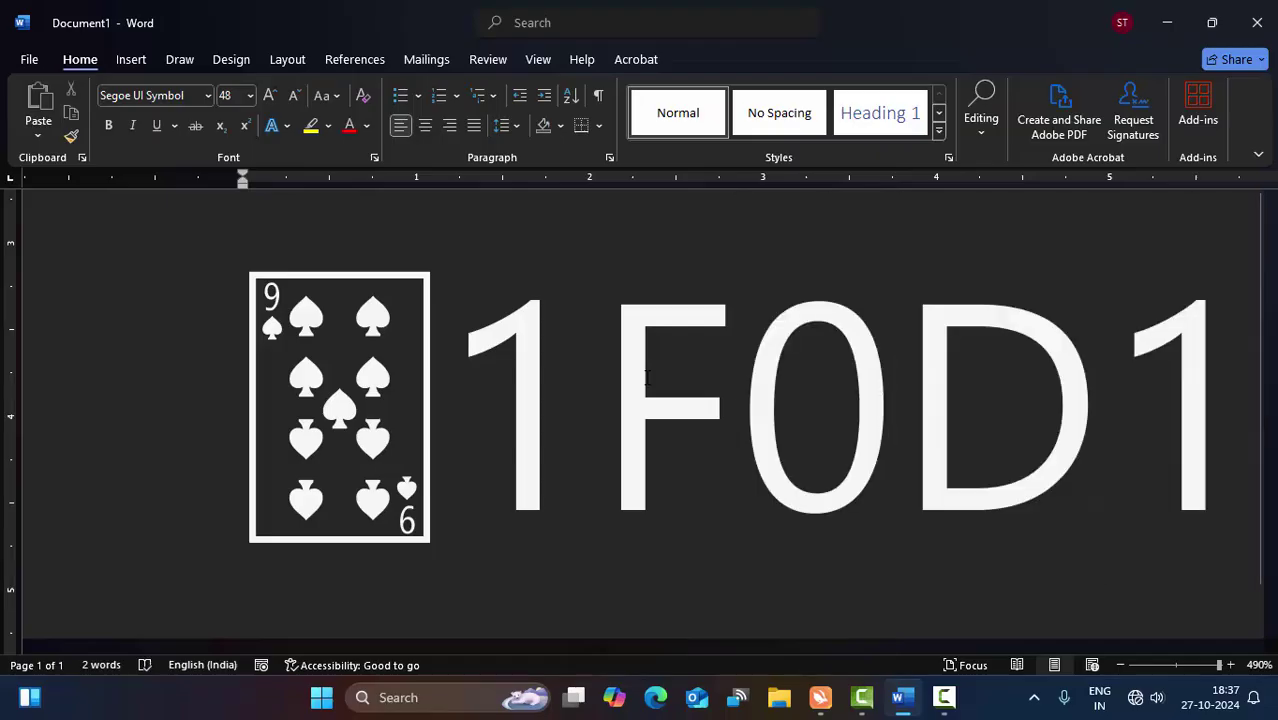
key("alt+x")
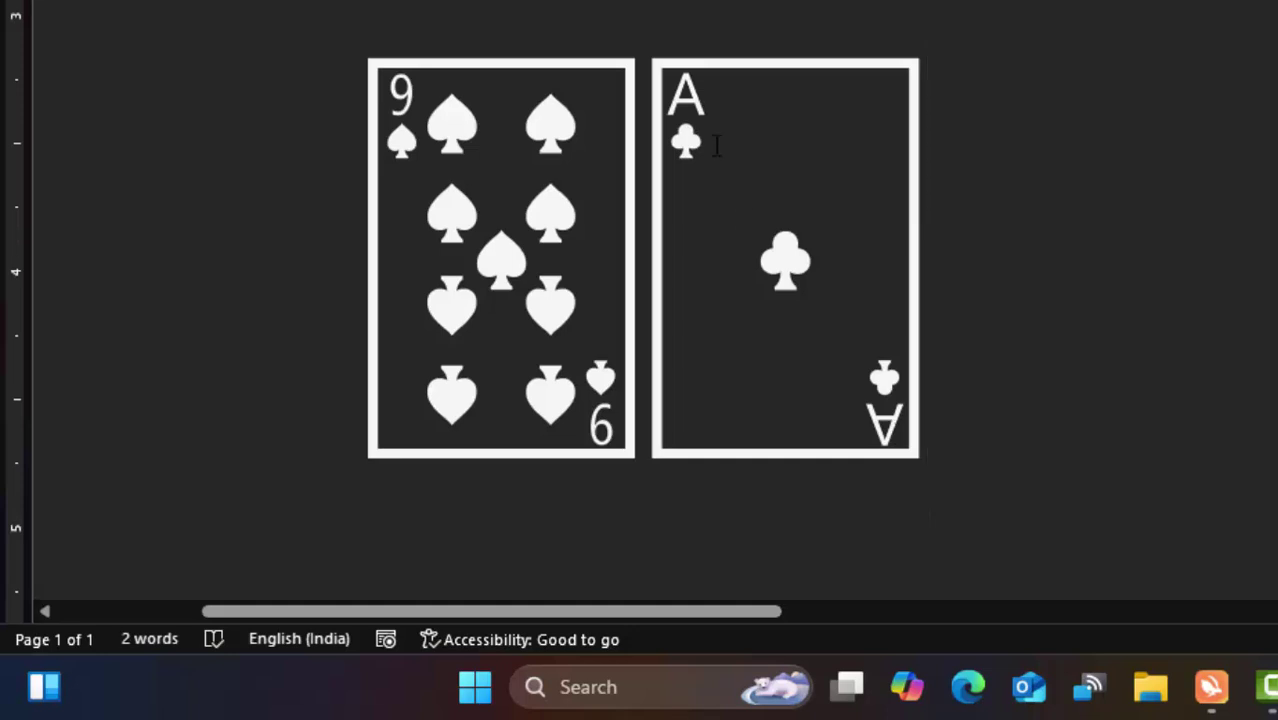
double_click(768, 177)
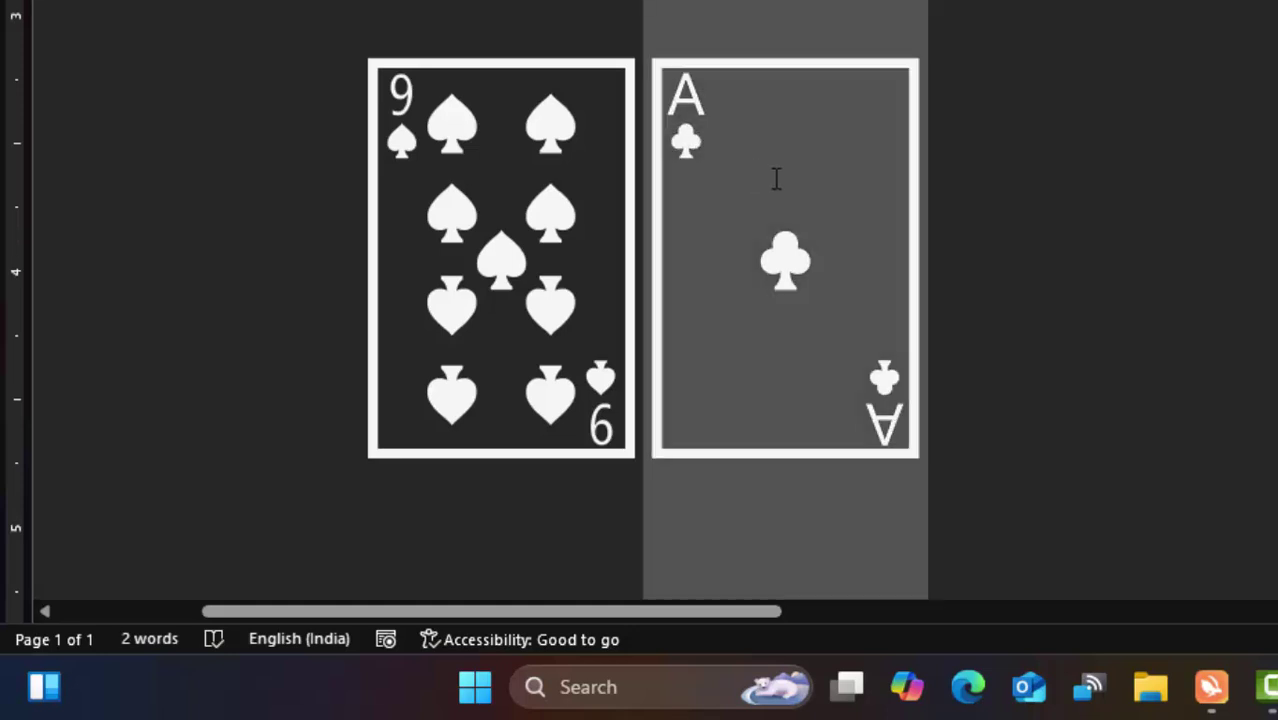
left_click(1174, 506)
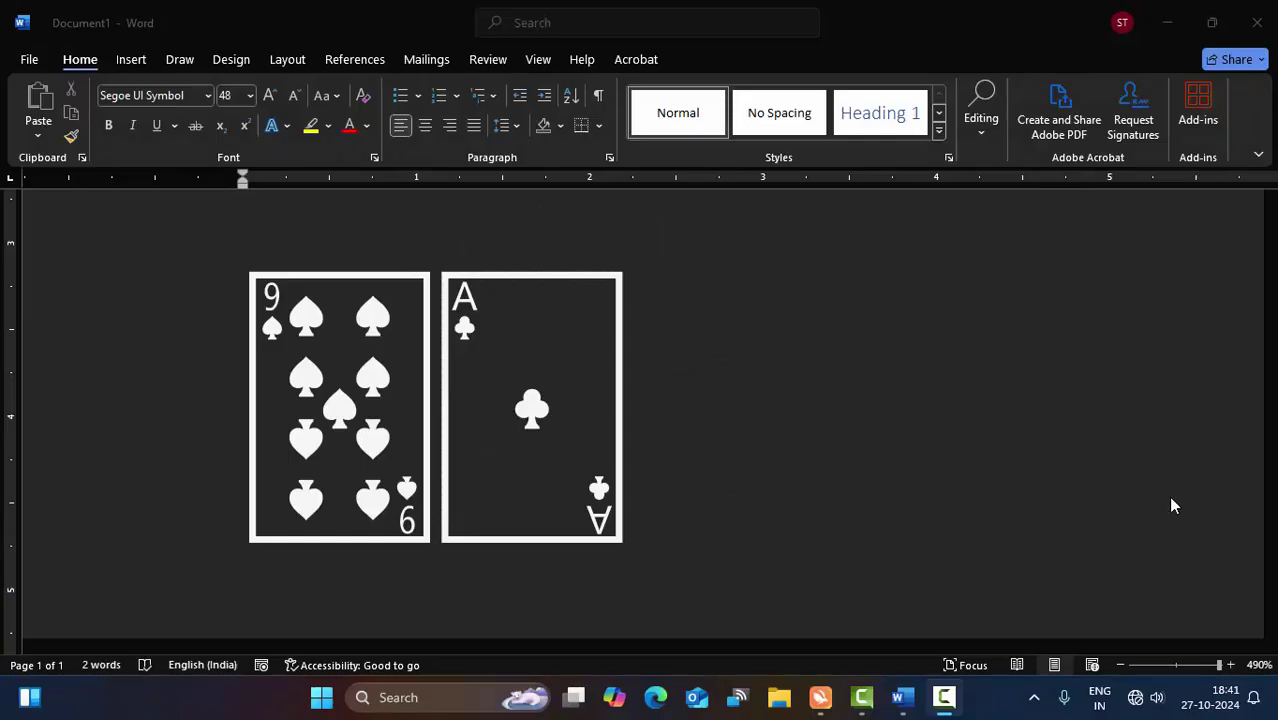
left_click(585, 400)
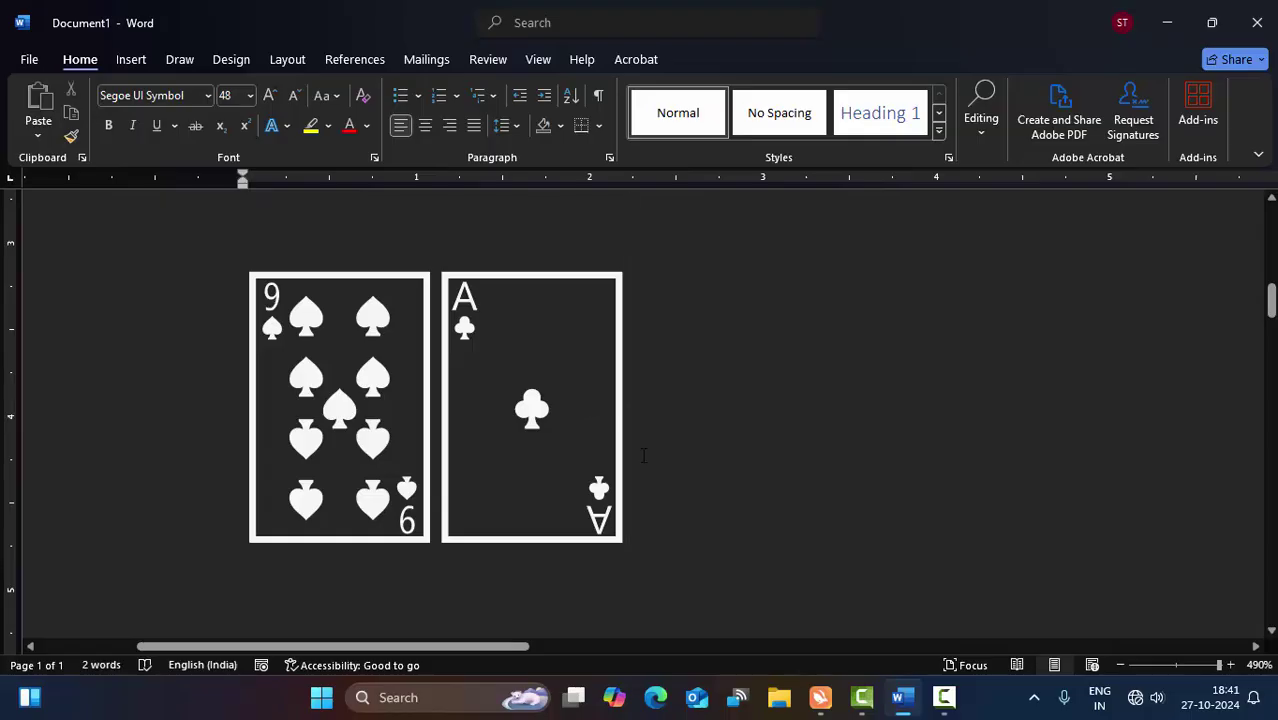
Step: Type 1F0BB after the Ace of Clubs and convert it into the Jack of Hearts card
type("1F0BB")
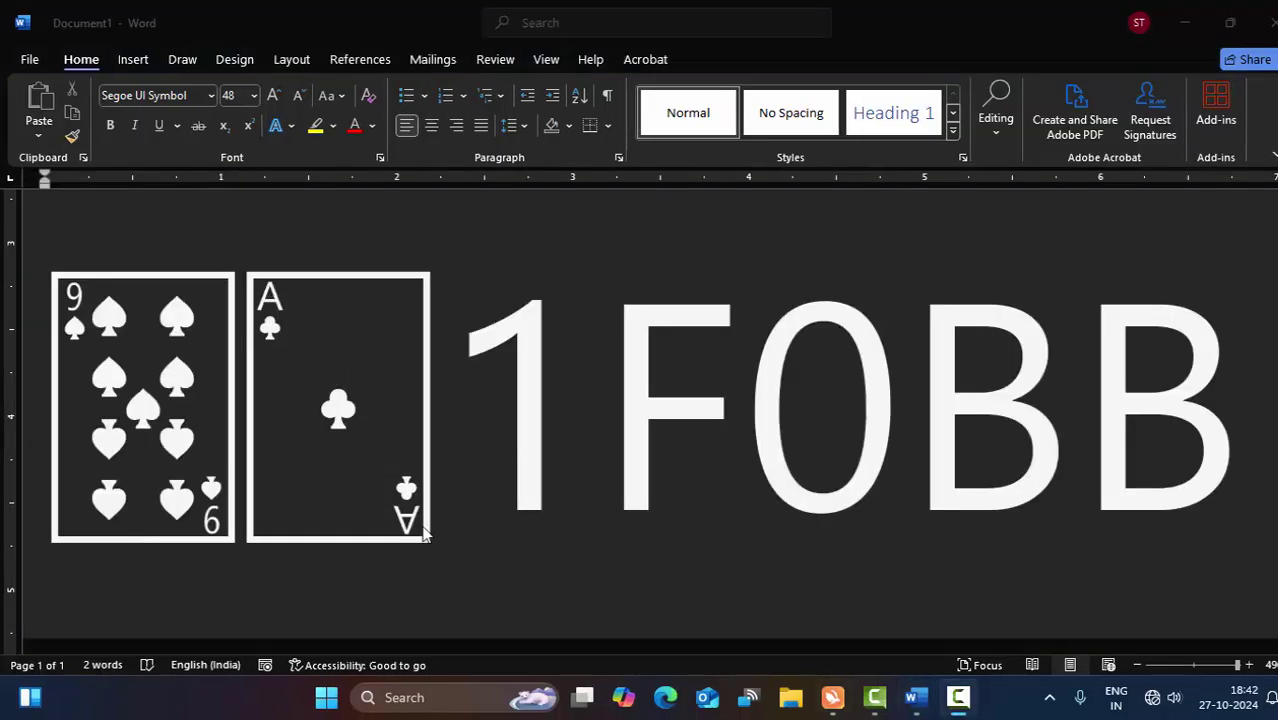
left_click(494, 372)
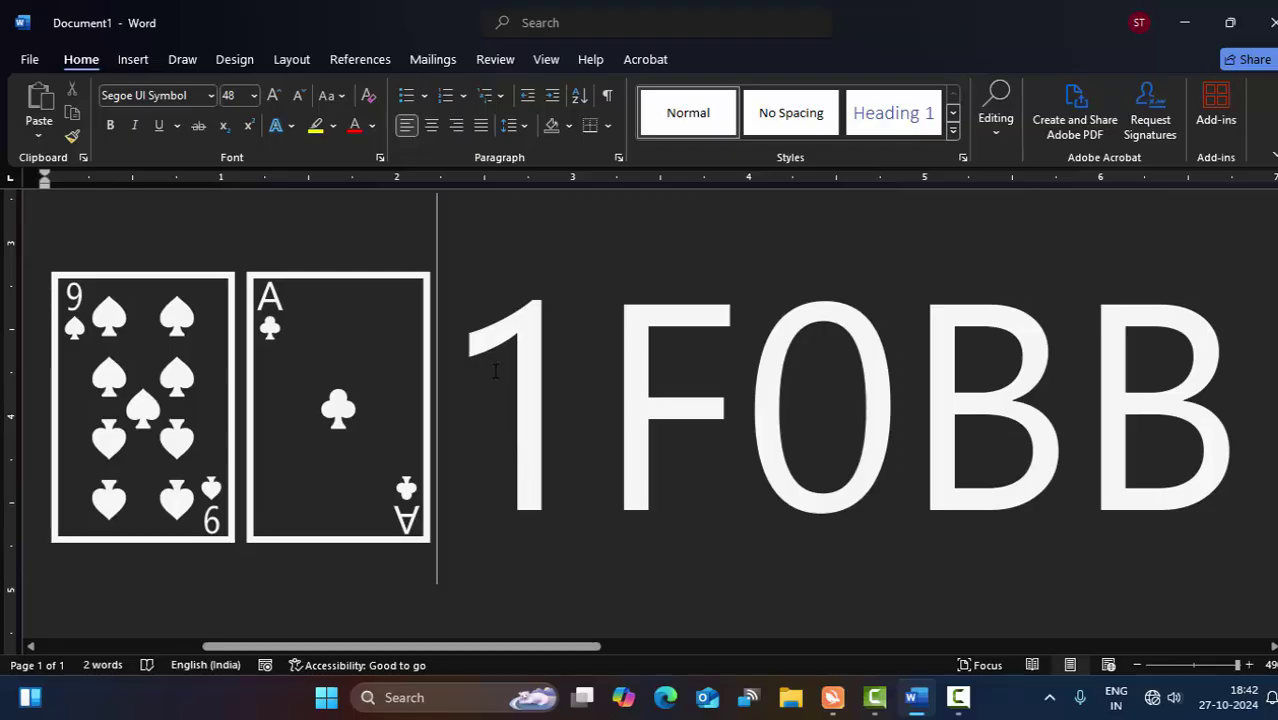
left_click_drag(501, 358, 1204, 405)
left_click(1204, 405)
key("alt+x")
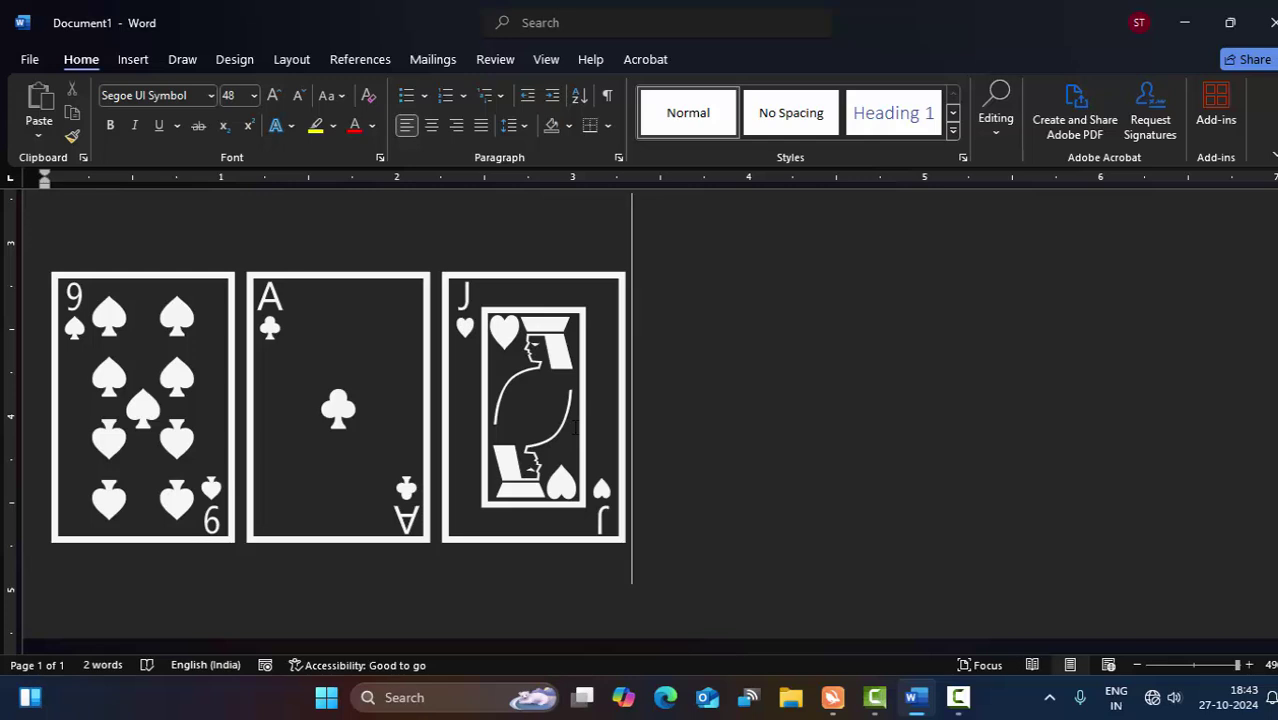
Step: Type the code 1F0CC after the Jack of Hearts, zooming out to keep the card row visible
type("1")
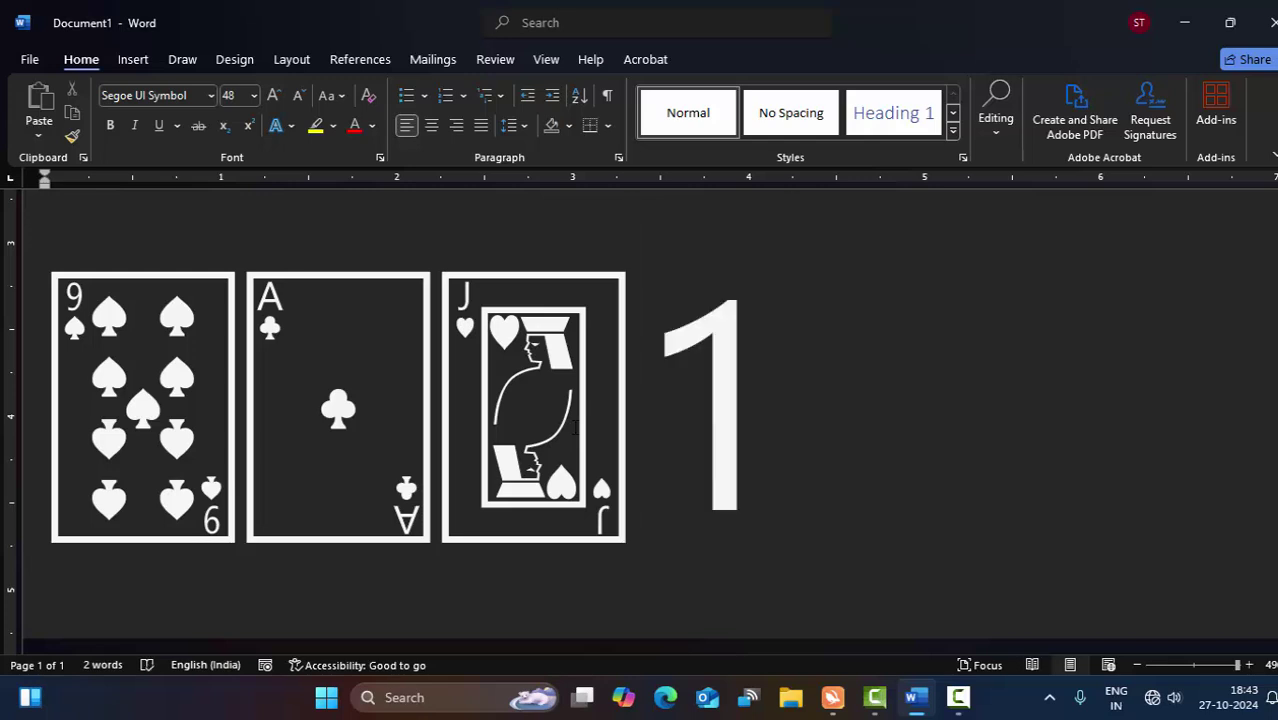
type("F0")
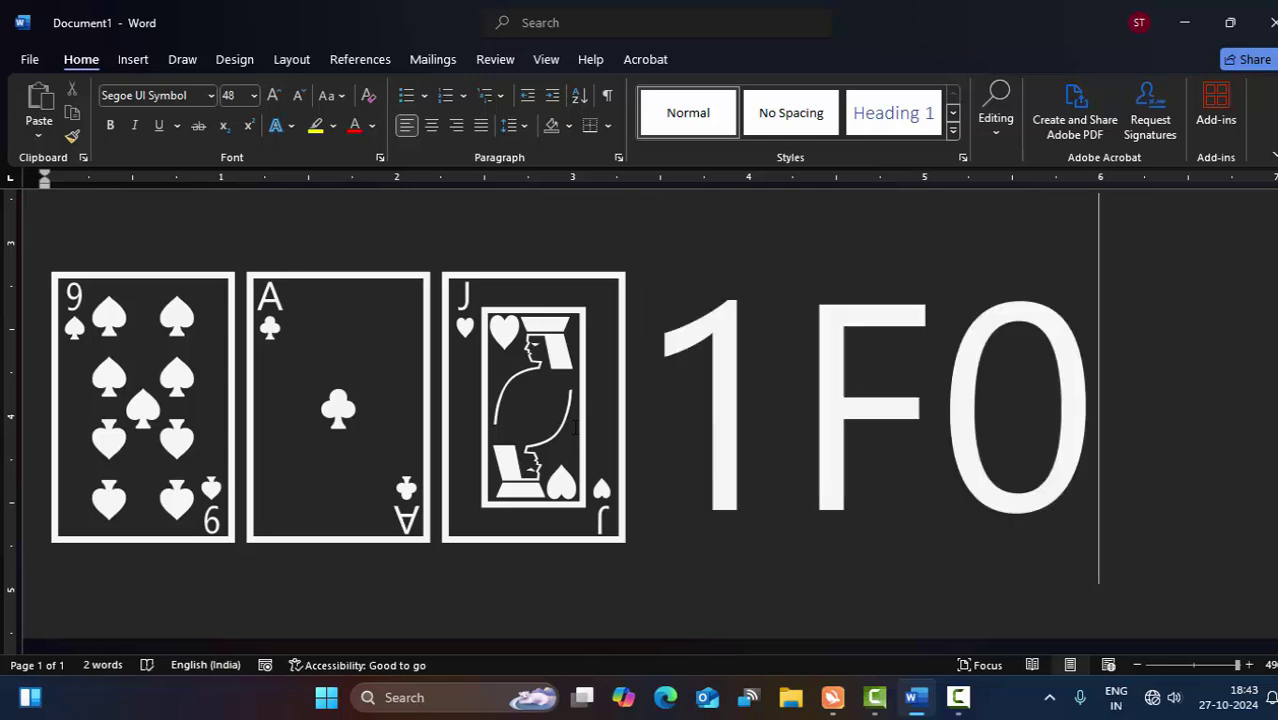
type("C")
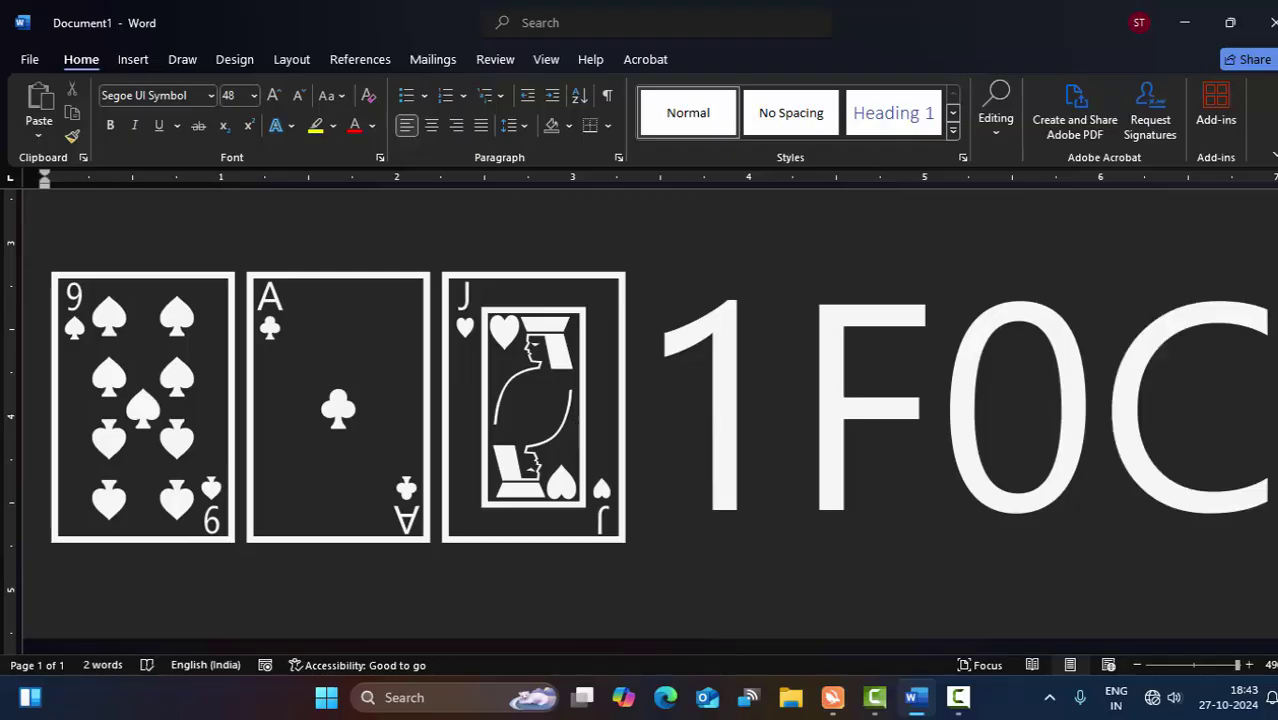
left_click(1138, 666)
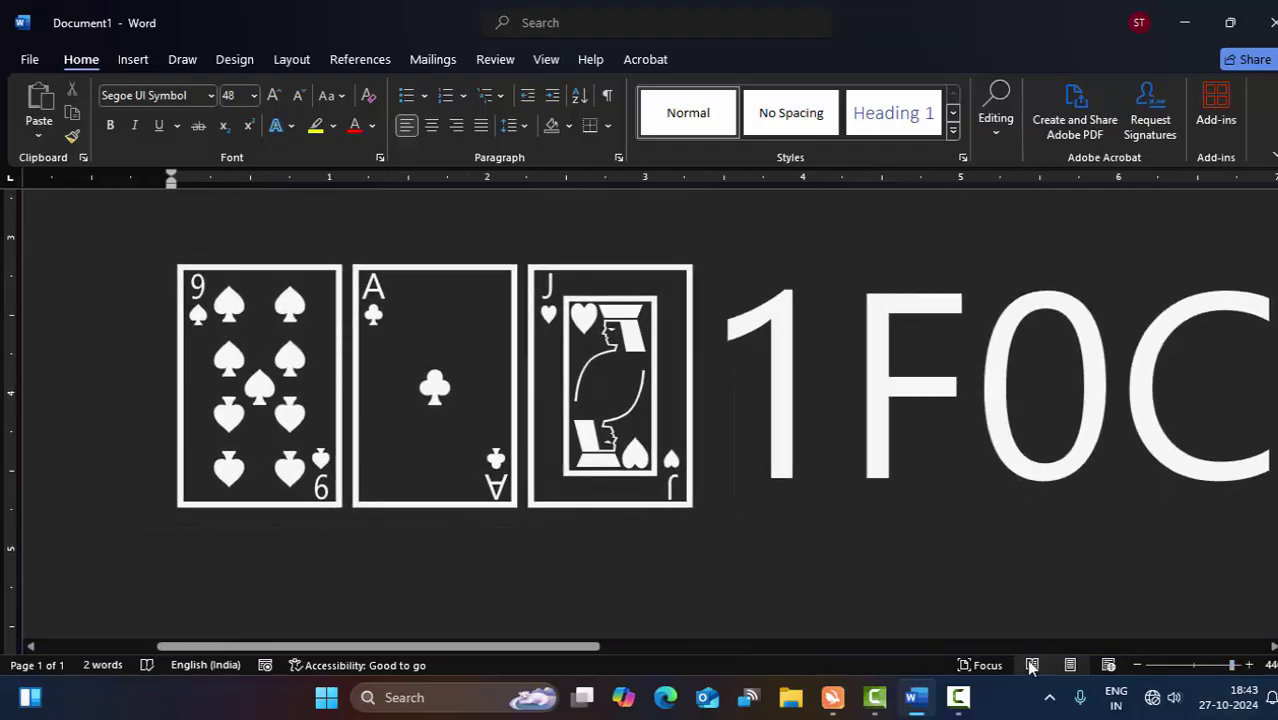
left_click_drag(580, 647, 635, 647)
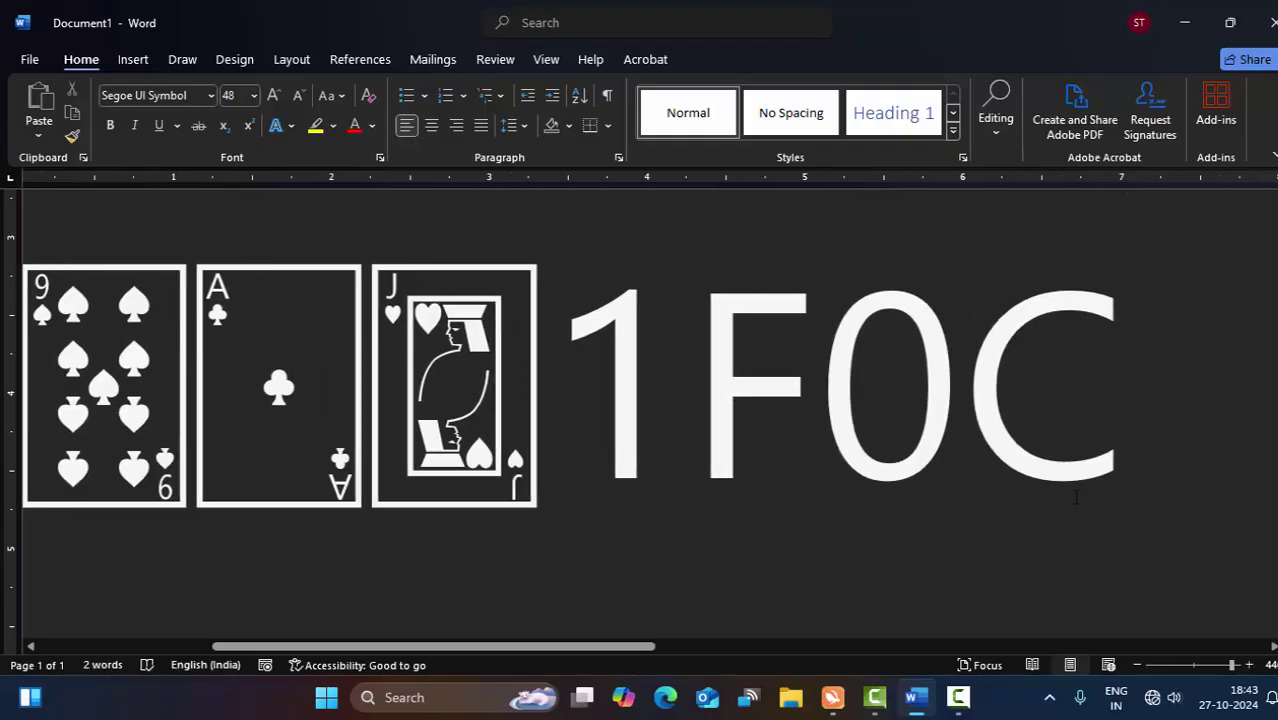
type("C")
key("alt+x")
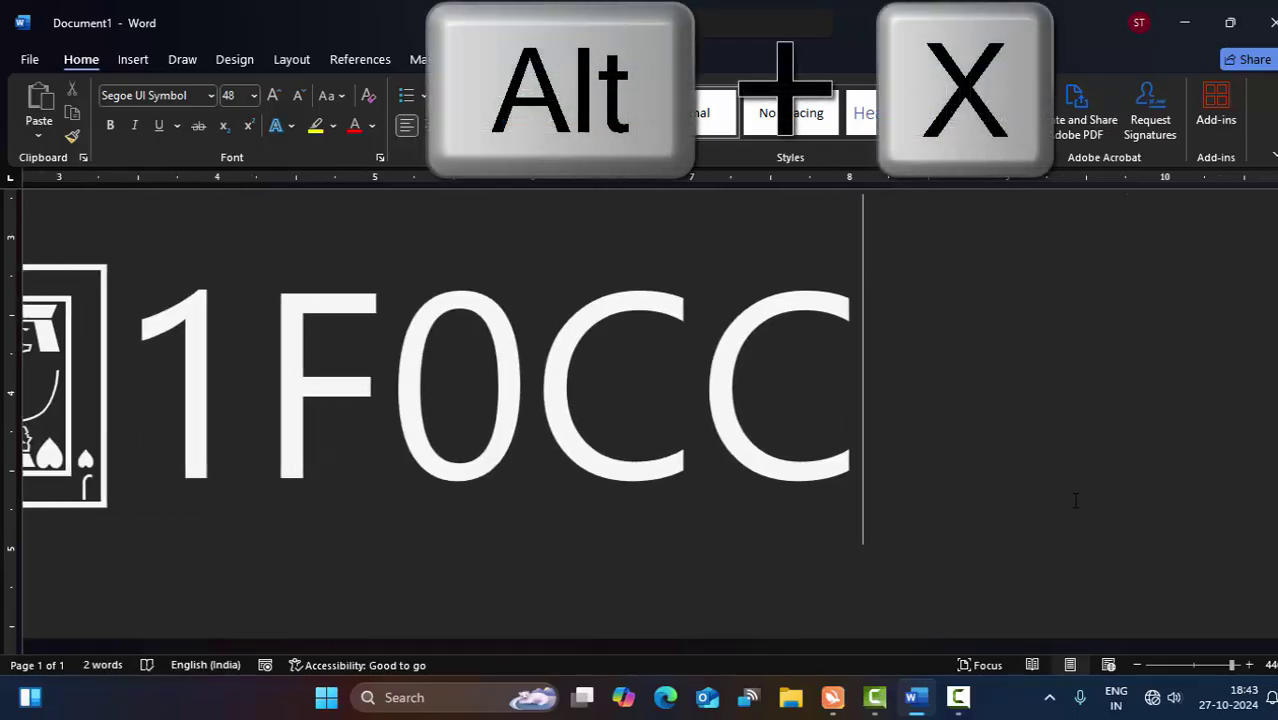
left_click(1137, 666)
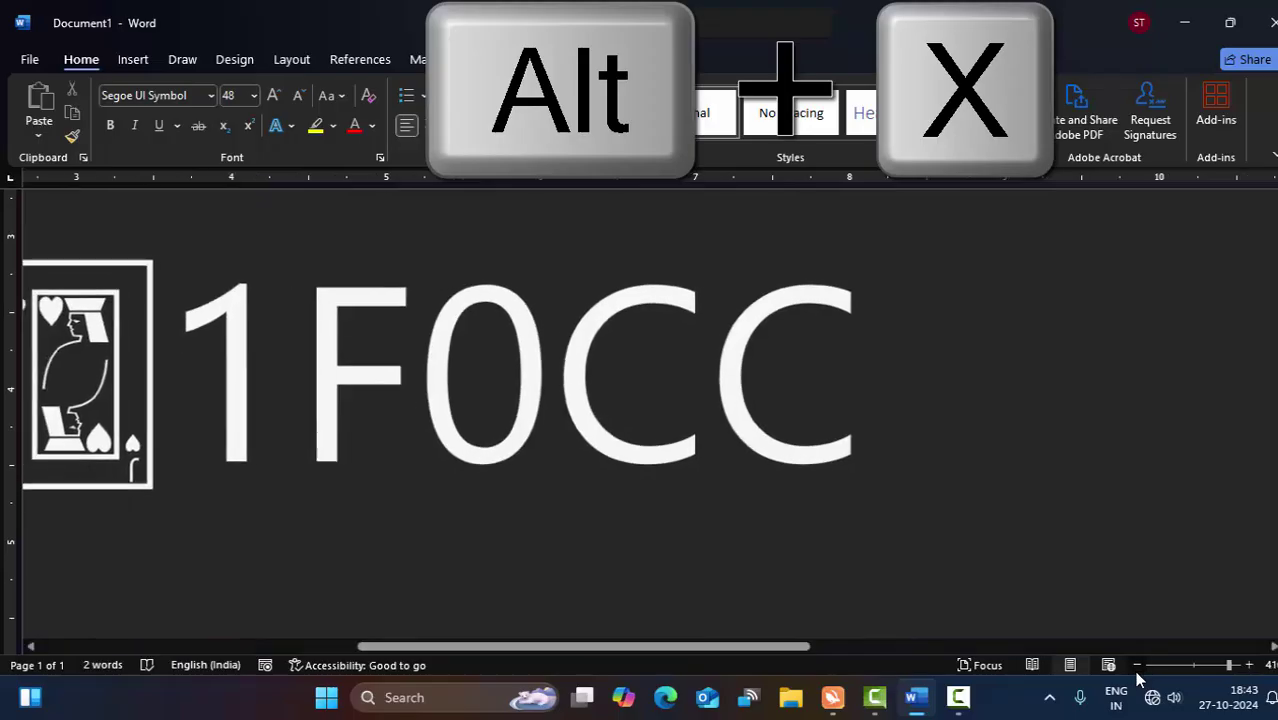
left_click_drag(721, 658, 585, 676)
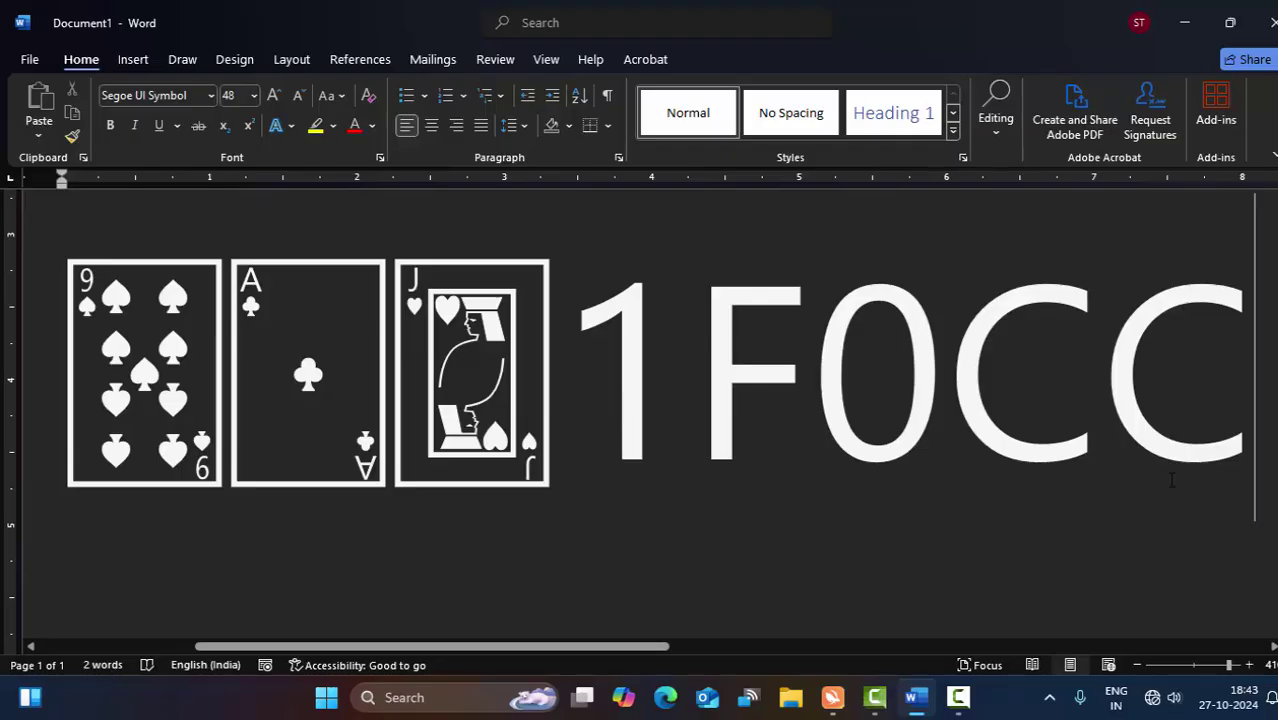
Step: Convert 1F0CC into the Knight of Diamonds and 1F0DD into the Queen of Clubs
key("alt+x")
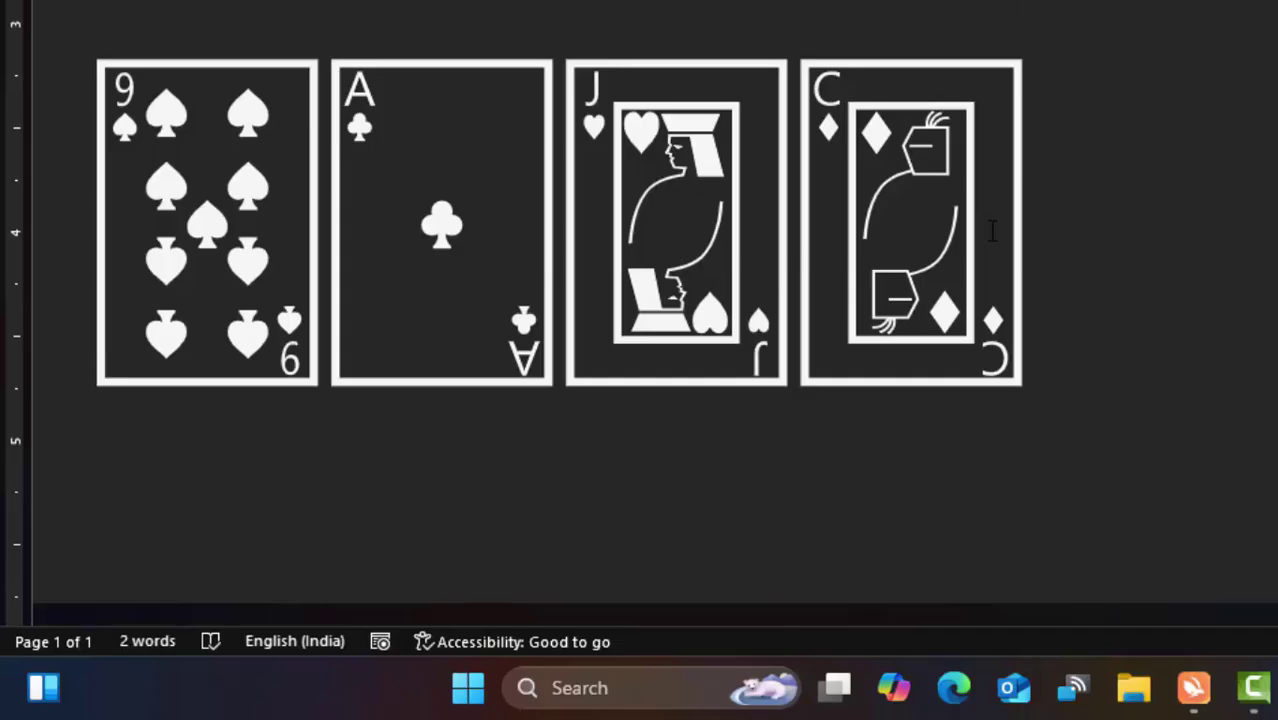
type("1")
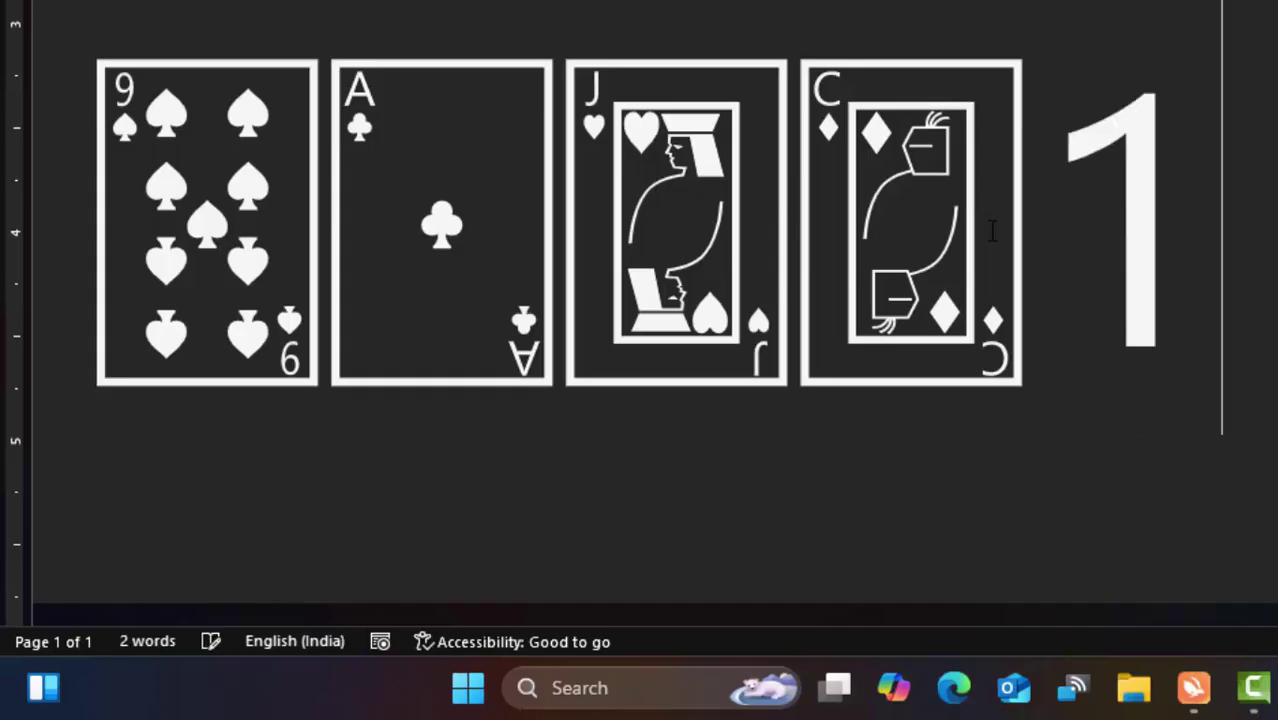
type("F")
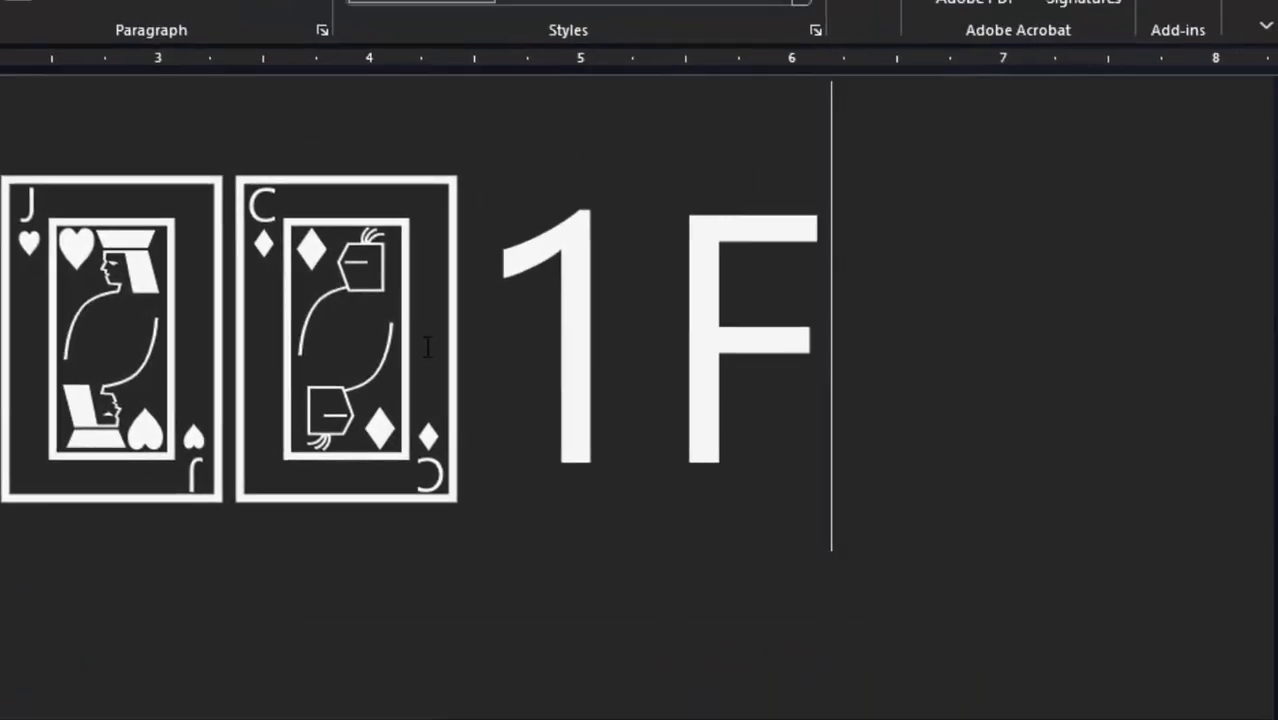
type("0")
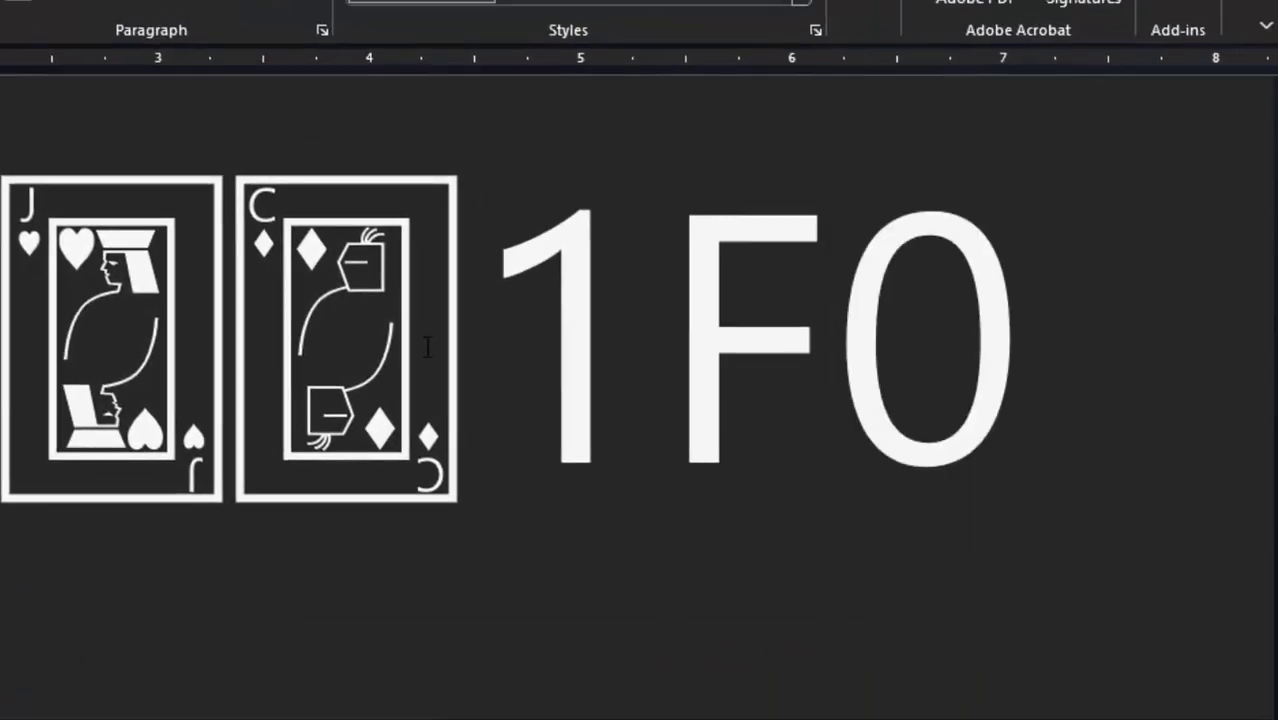
type("DD")
key("alt+x")
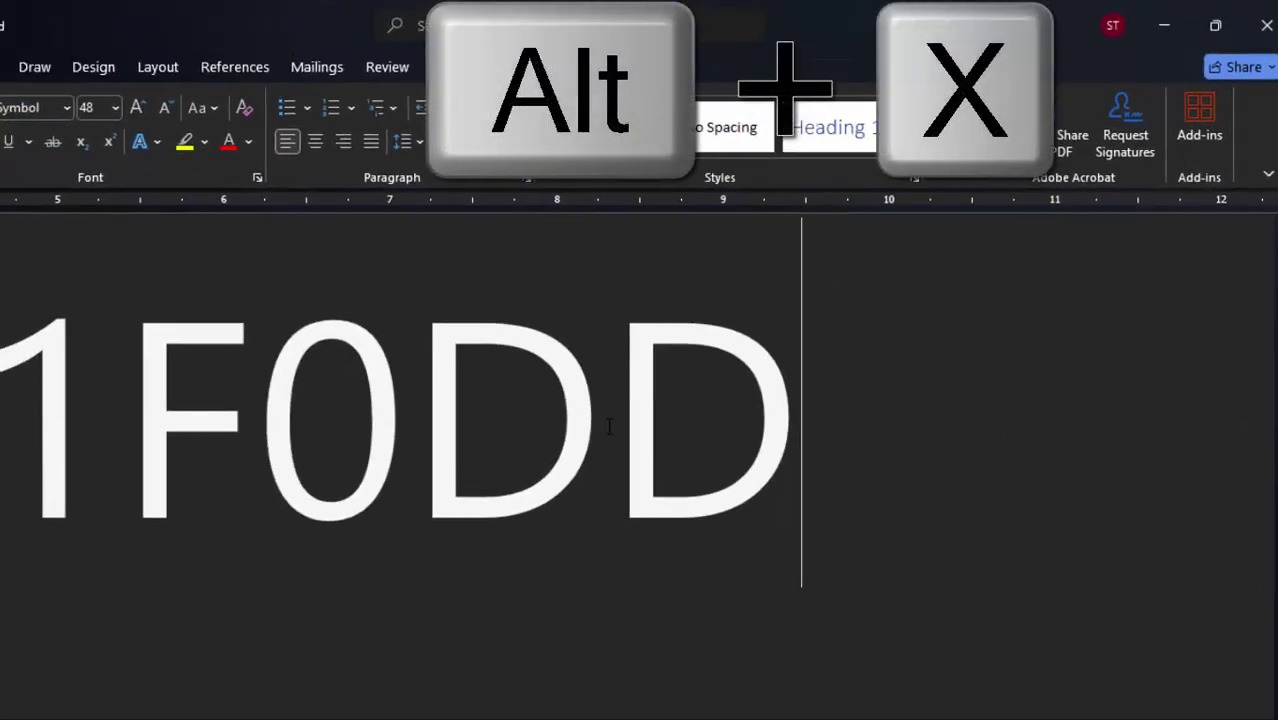
key("alt+x")
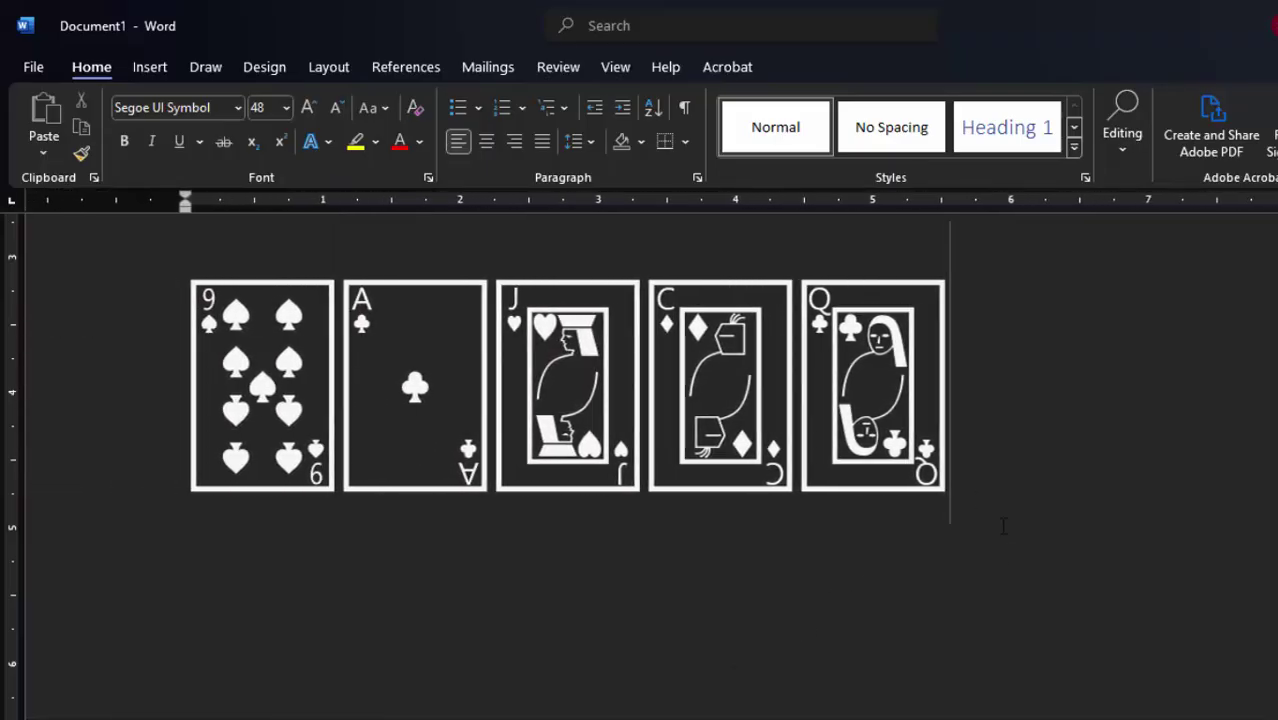
Step: Type 1F0EE and convert it with Alt+X into the XIV trump card
type("1")
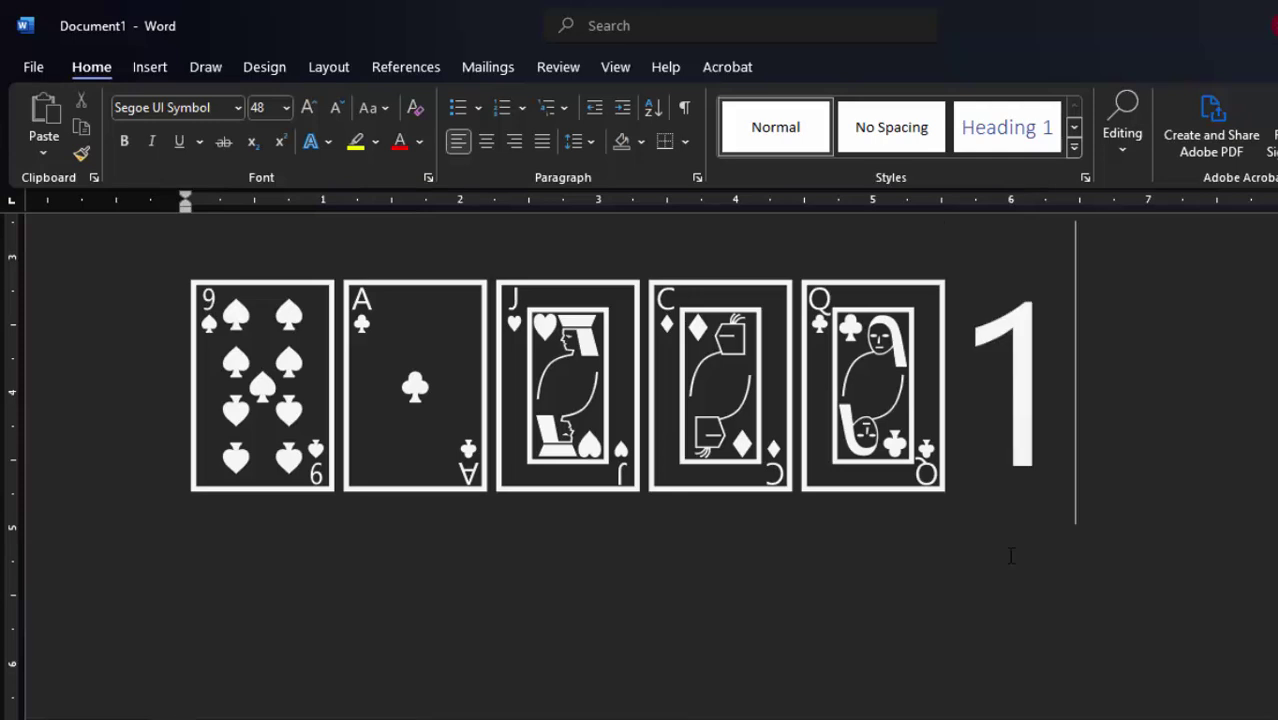
type("F")
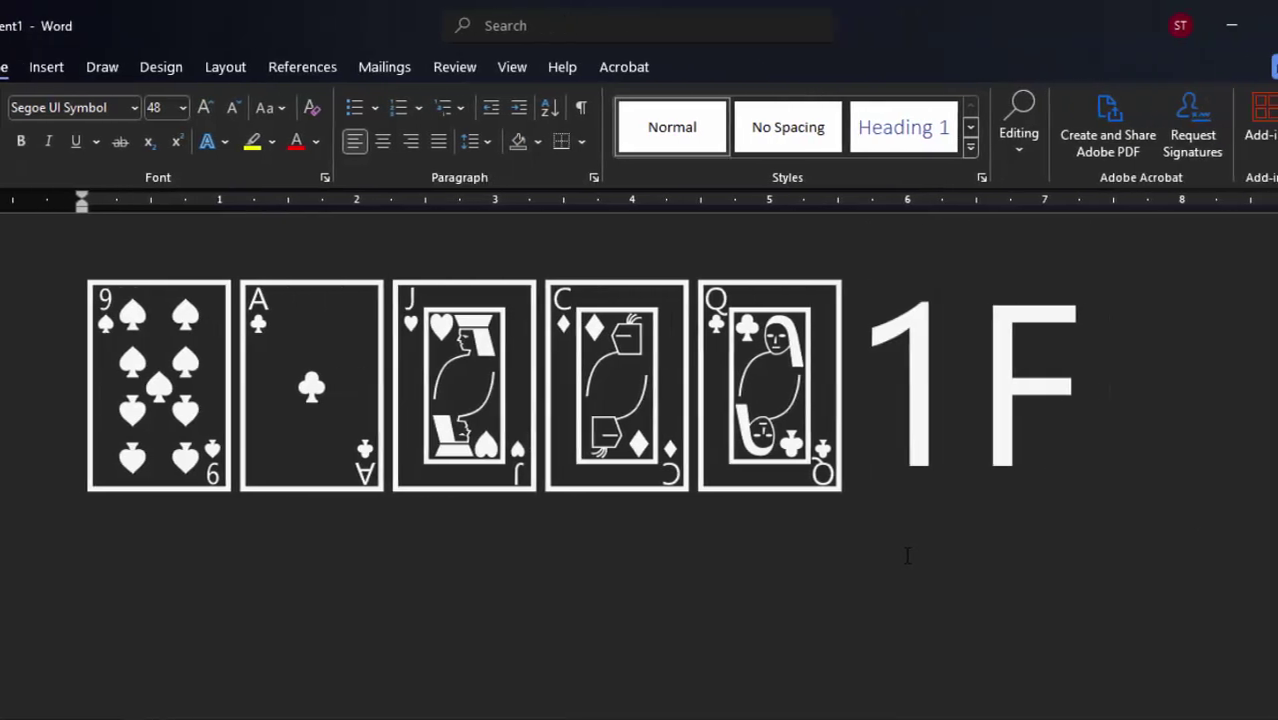
type("0")
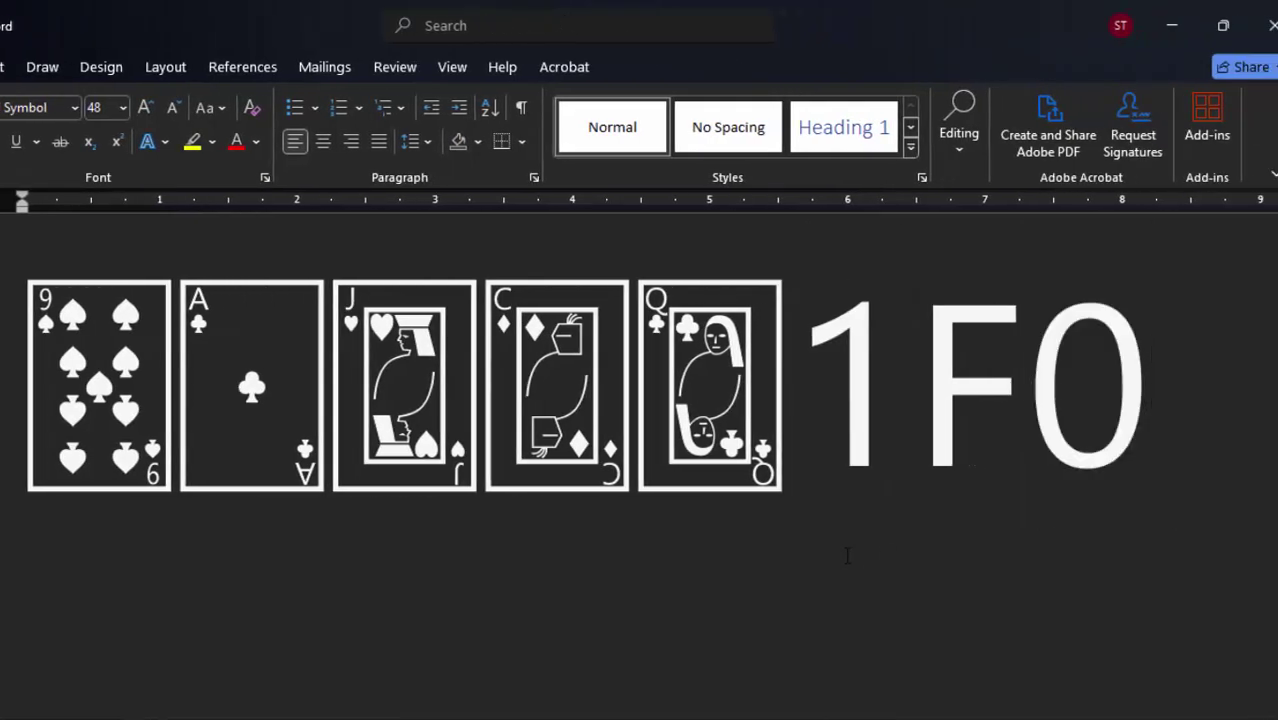
type("EE")
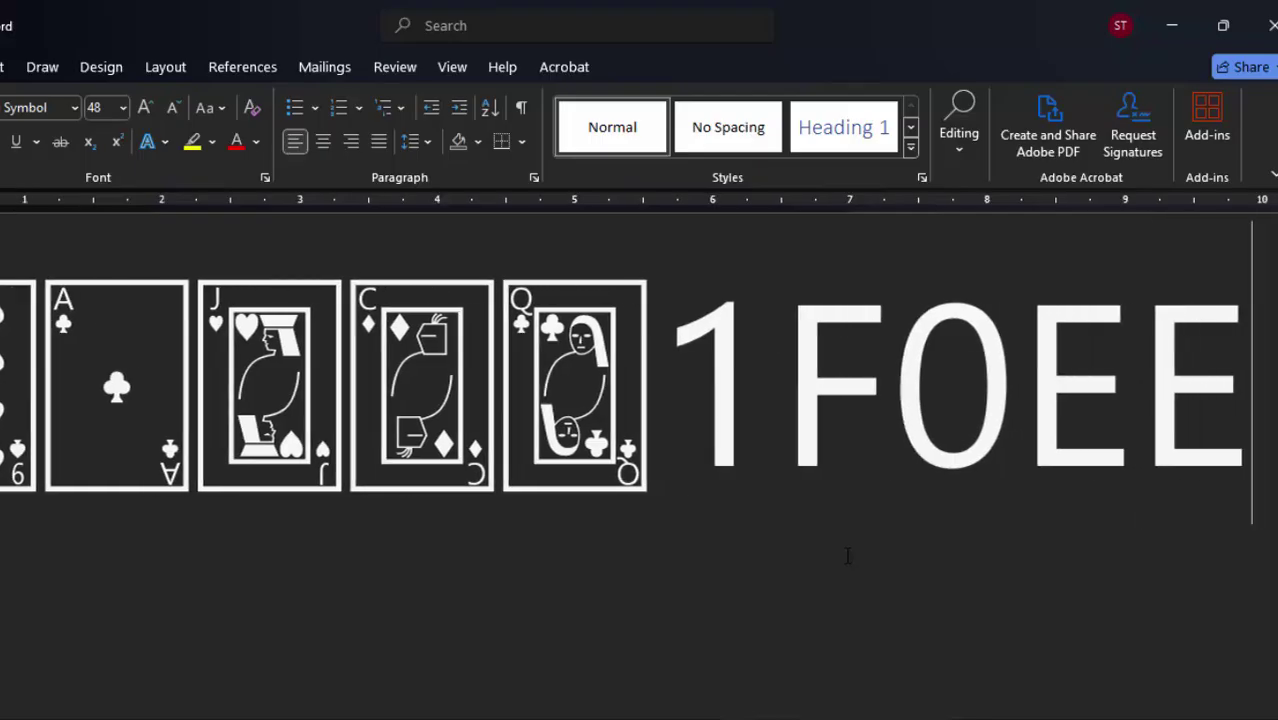
key("alt+x")
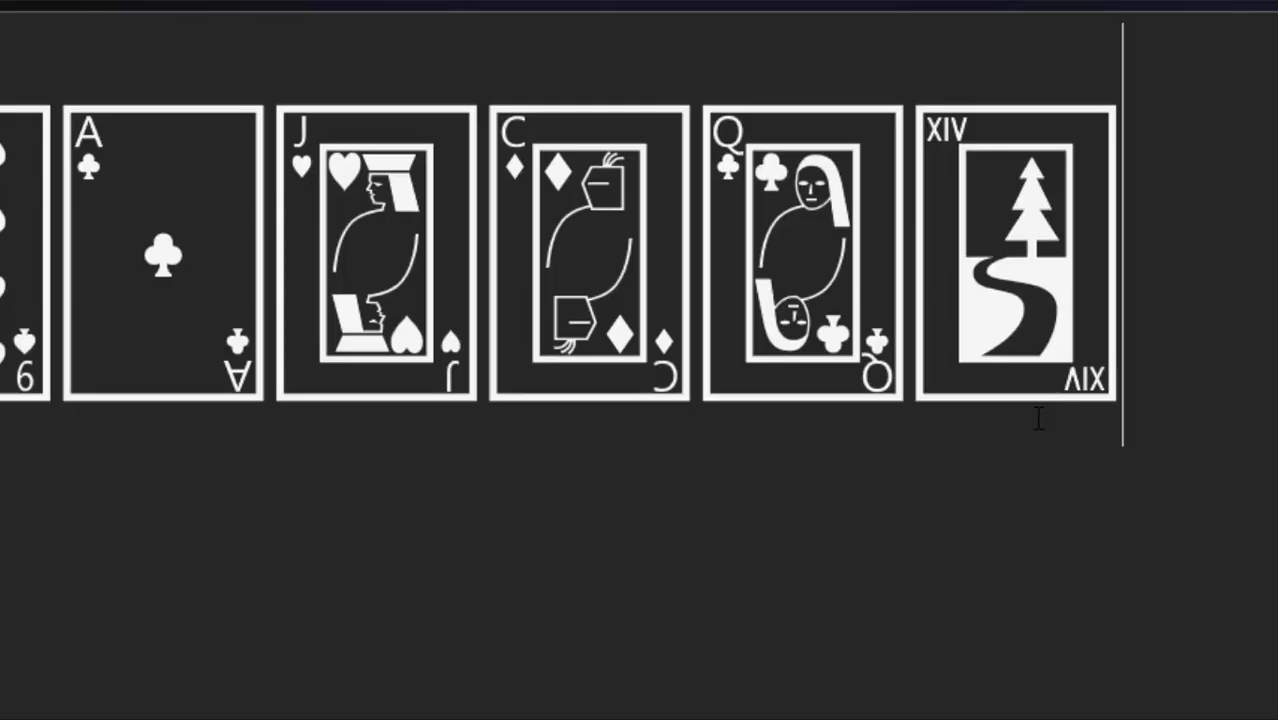
Step: Convert the code 1F0FF with Alt+X, producing an empty box character after the XIV card
type("F")
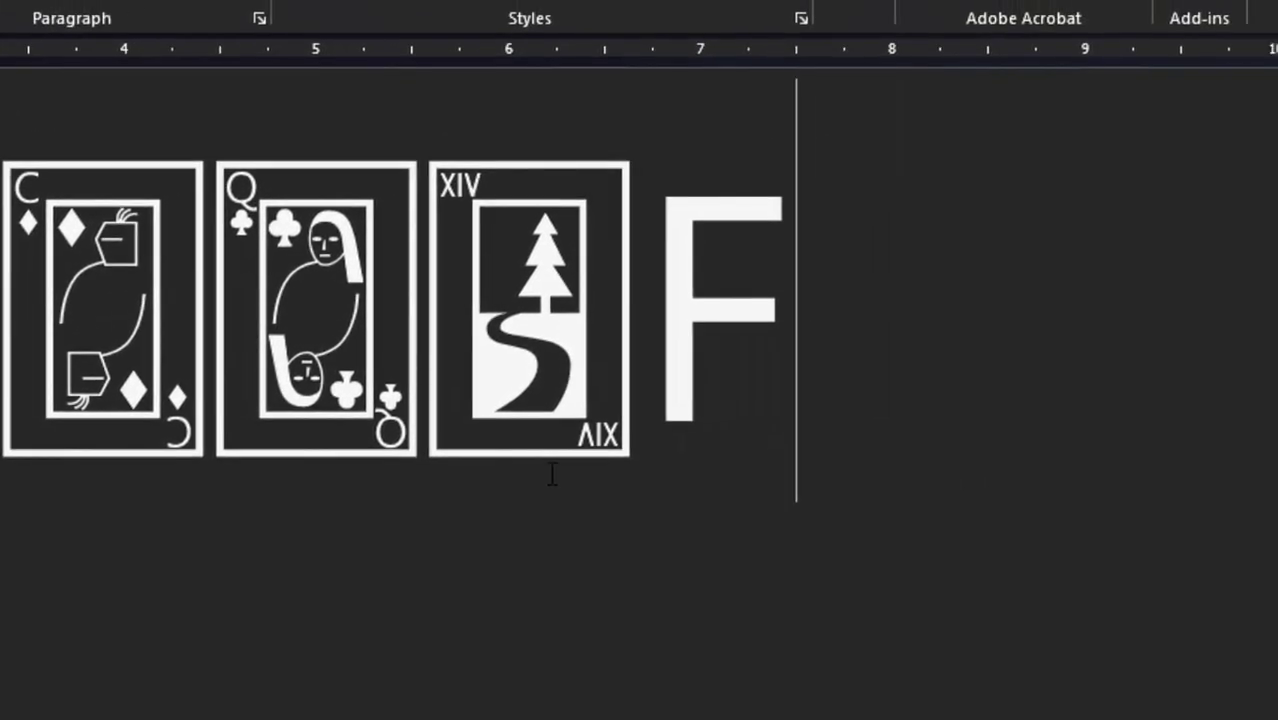
type("O")
type("1F0")
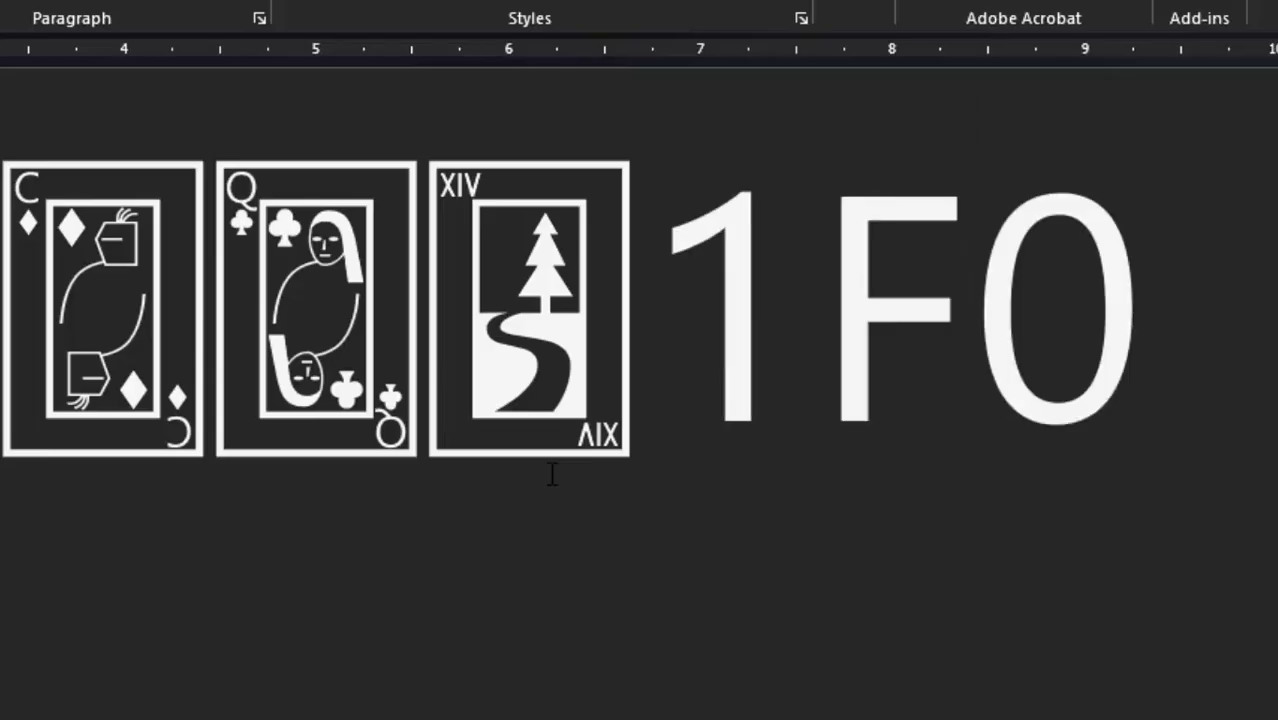
type("FF")
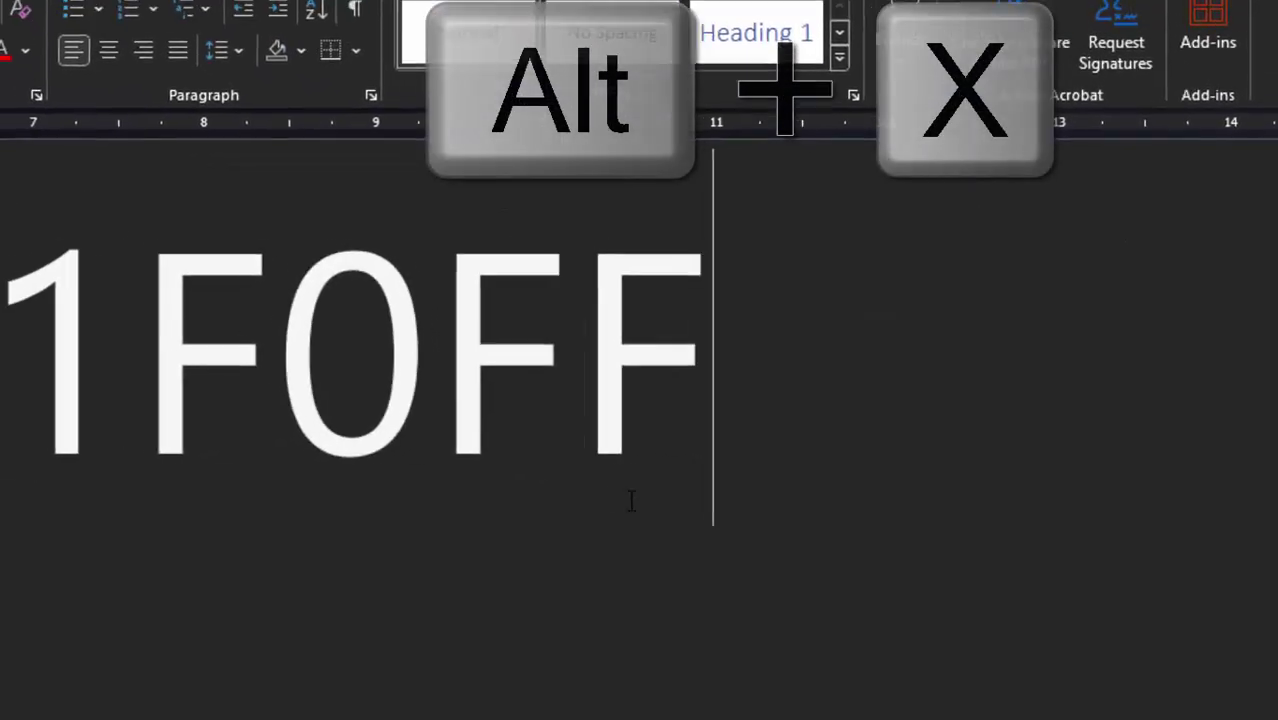
key("alt+x")
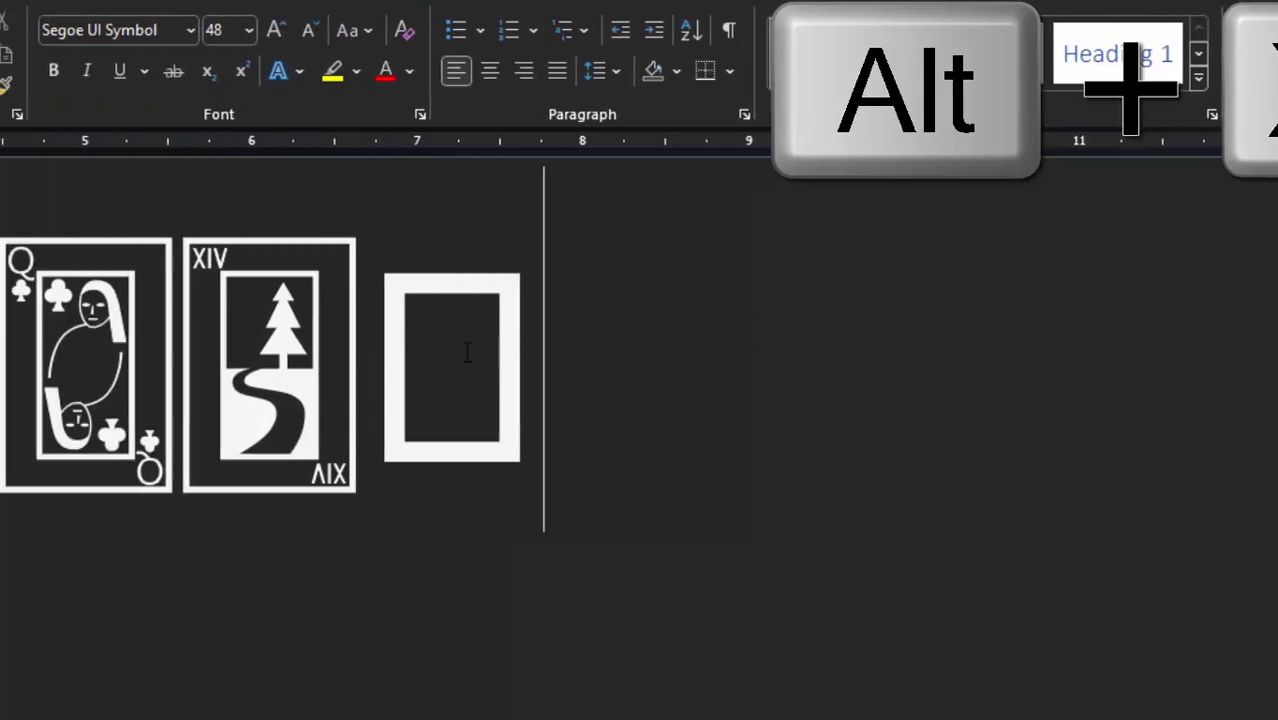
double_click(391, 345)
left_click(595, 370)
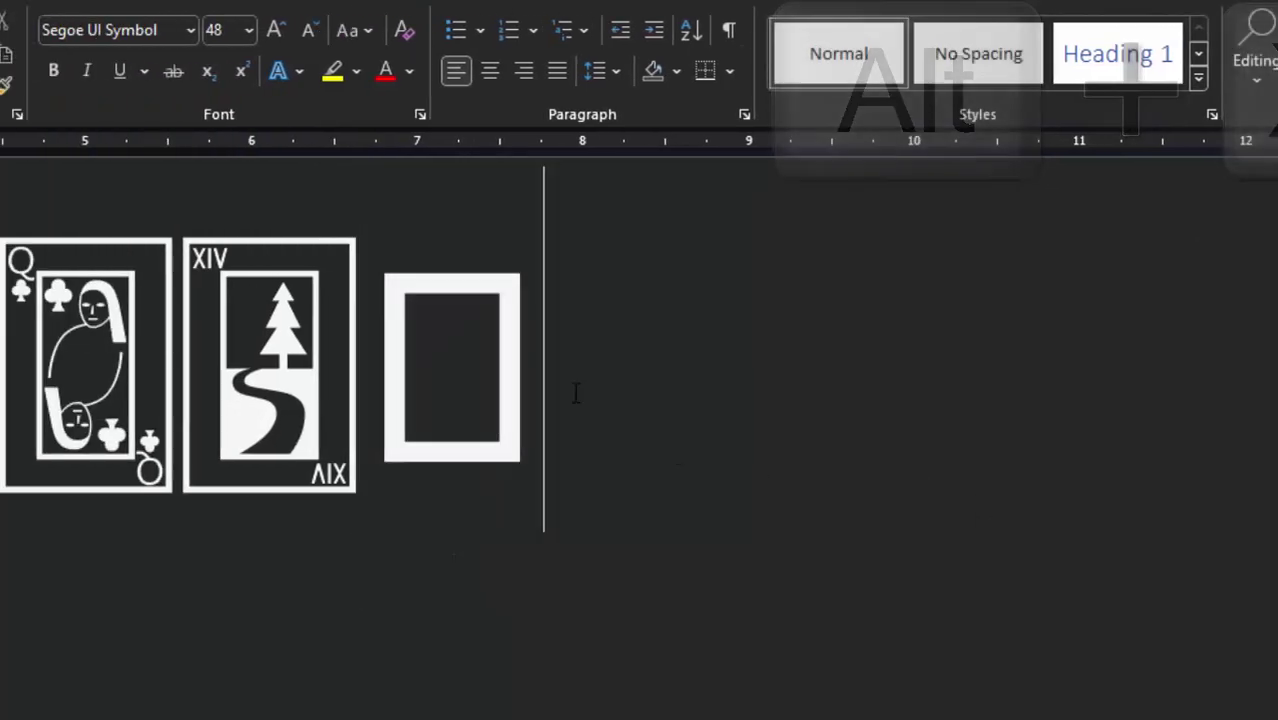
scroll(640, 365, "left", 10)
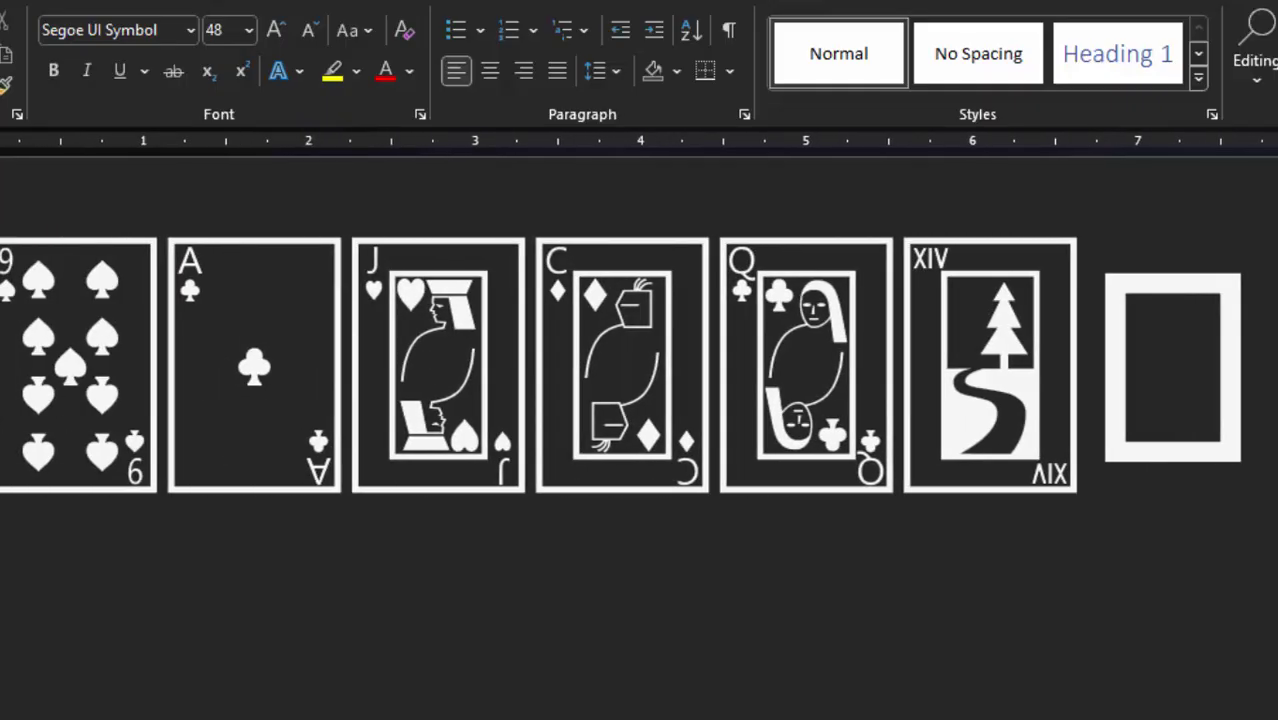